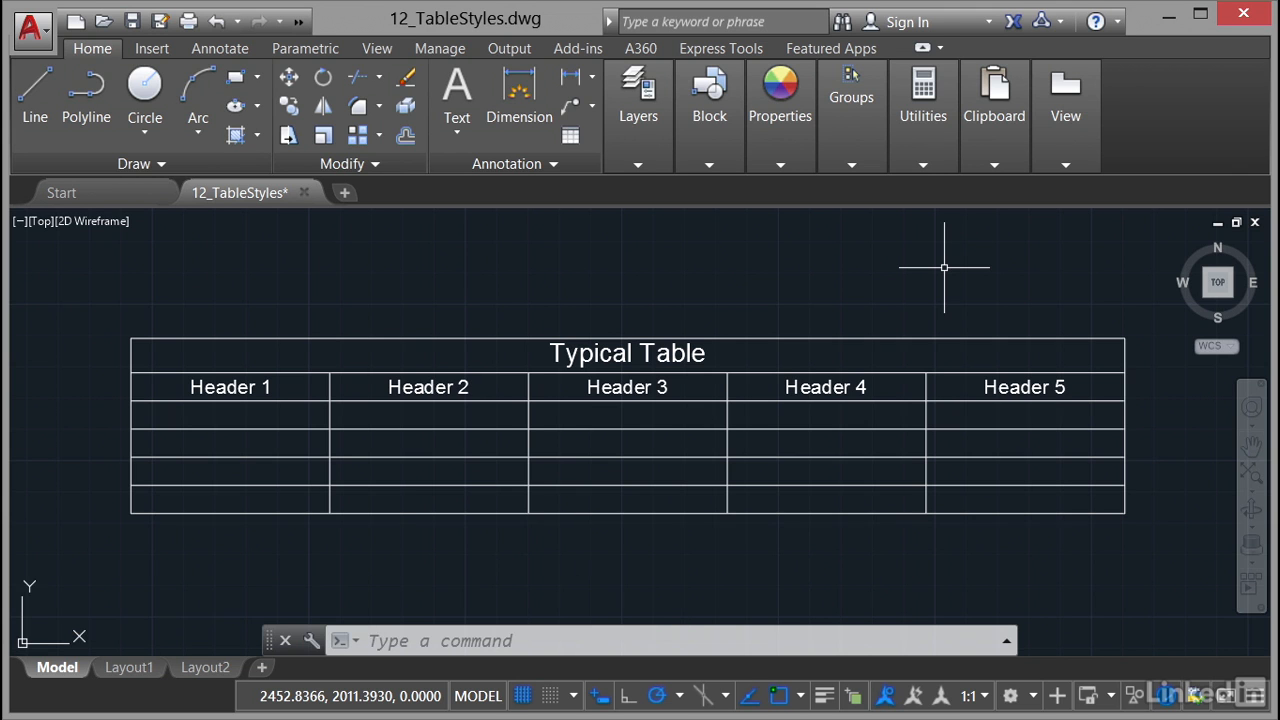
Select the Typical Table to examine its row and column structure, and clear the selection
left_click(884, 338)
left_click(884, 338)
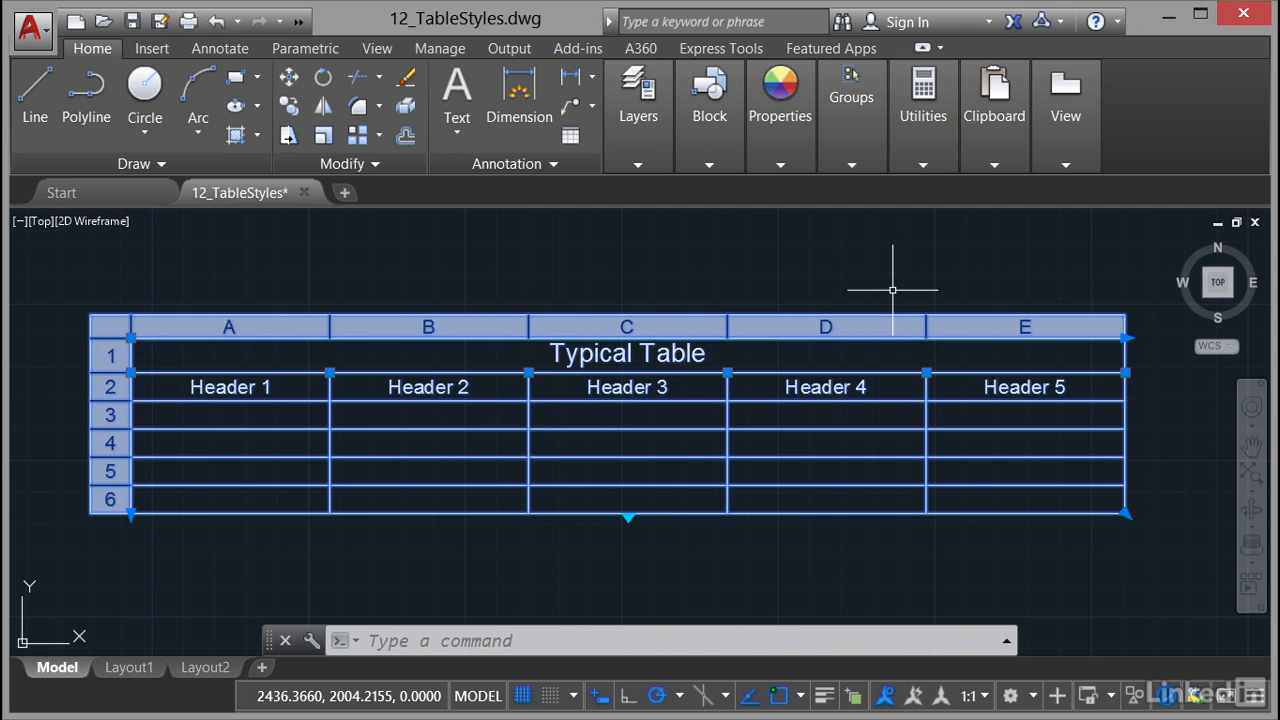
key("Escape")
key("Escape")
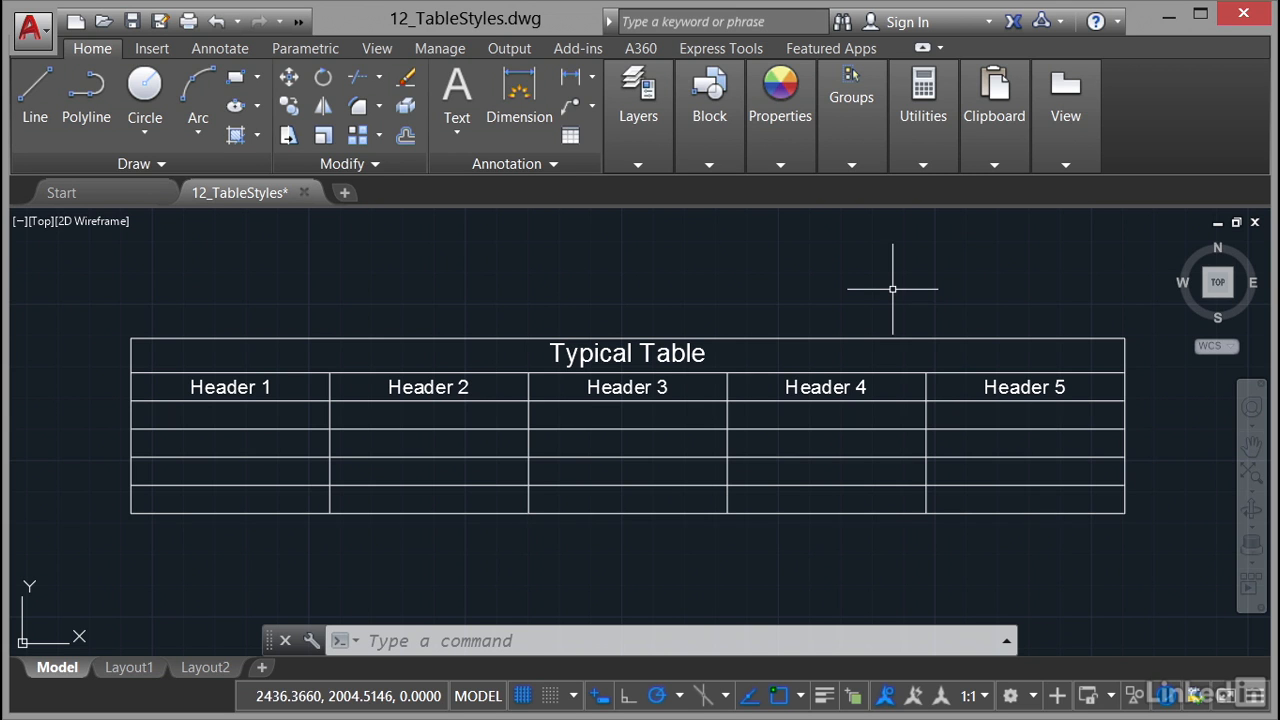
View the table styles defined in the drawing and close the Table Style manager
left_click(555, 165)
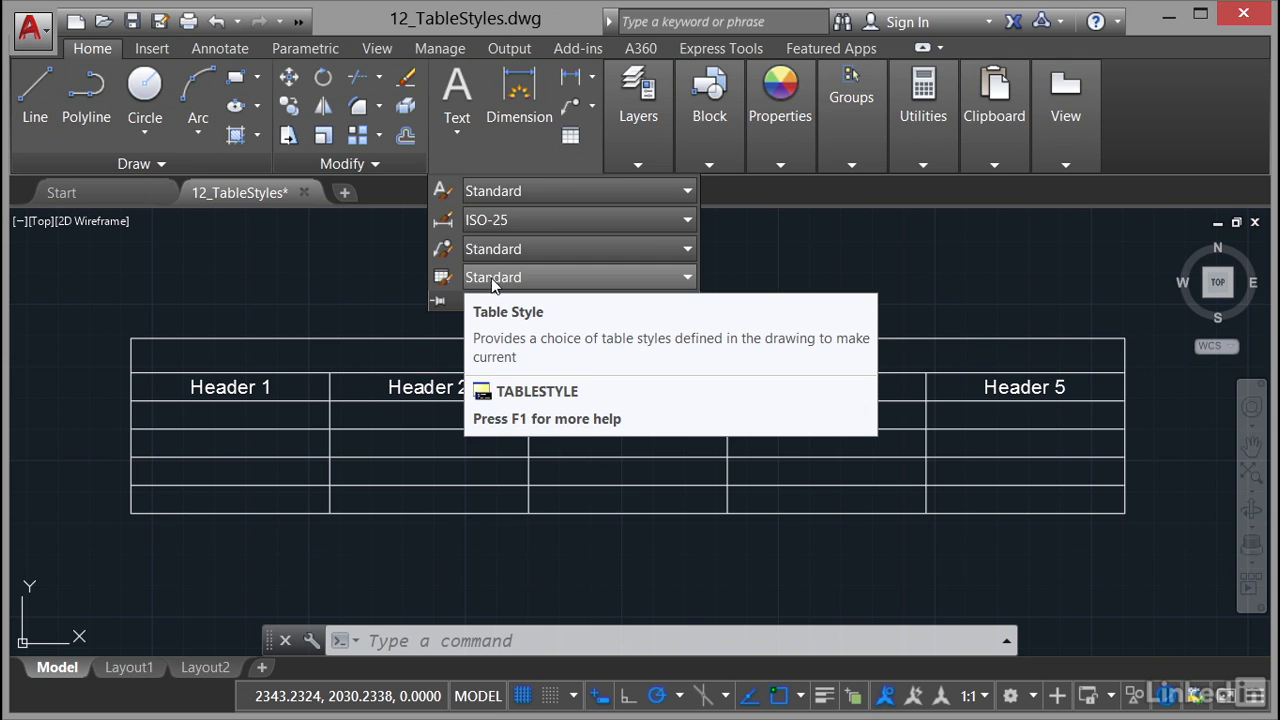
left_click(443, 277)
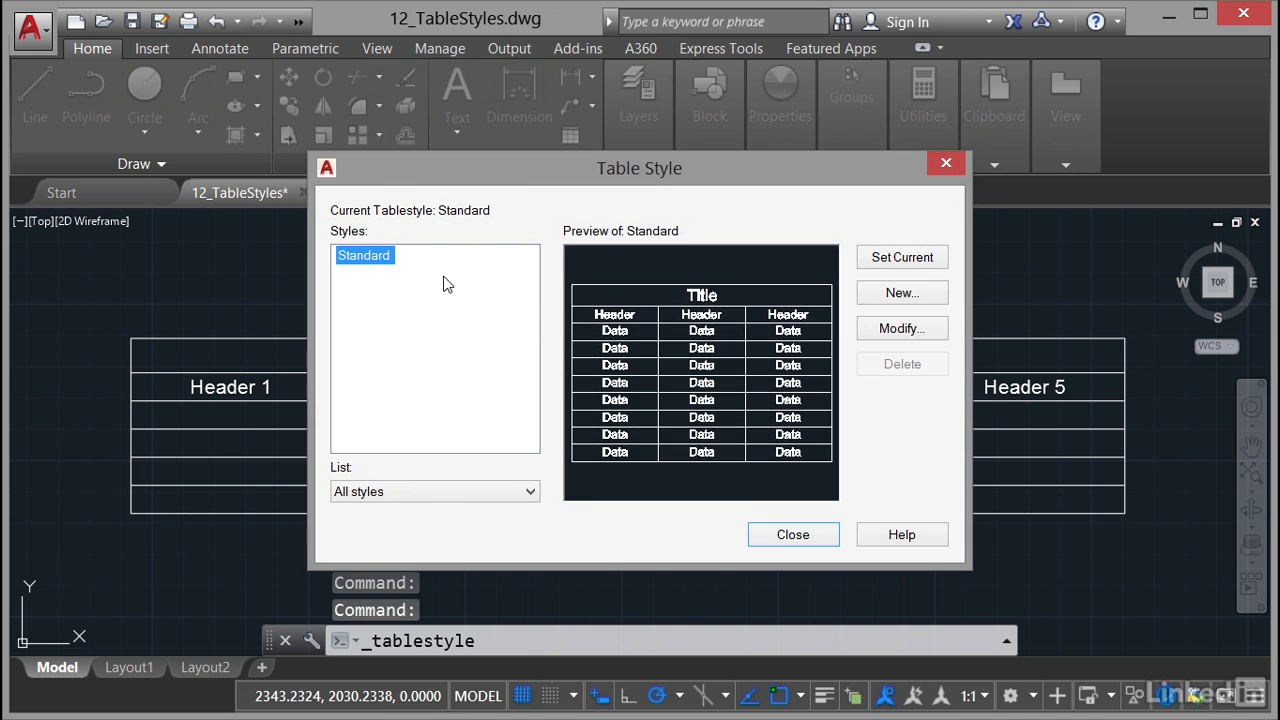
left_click(766, 534)
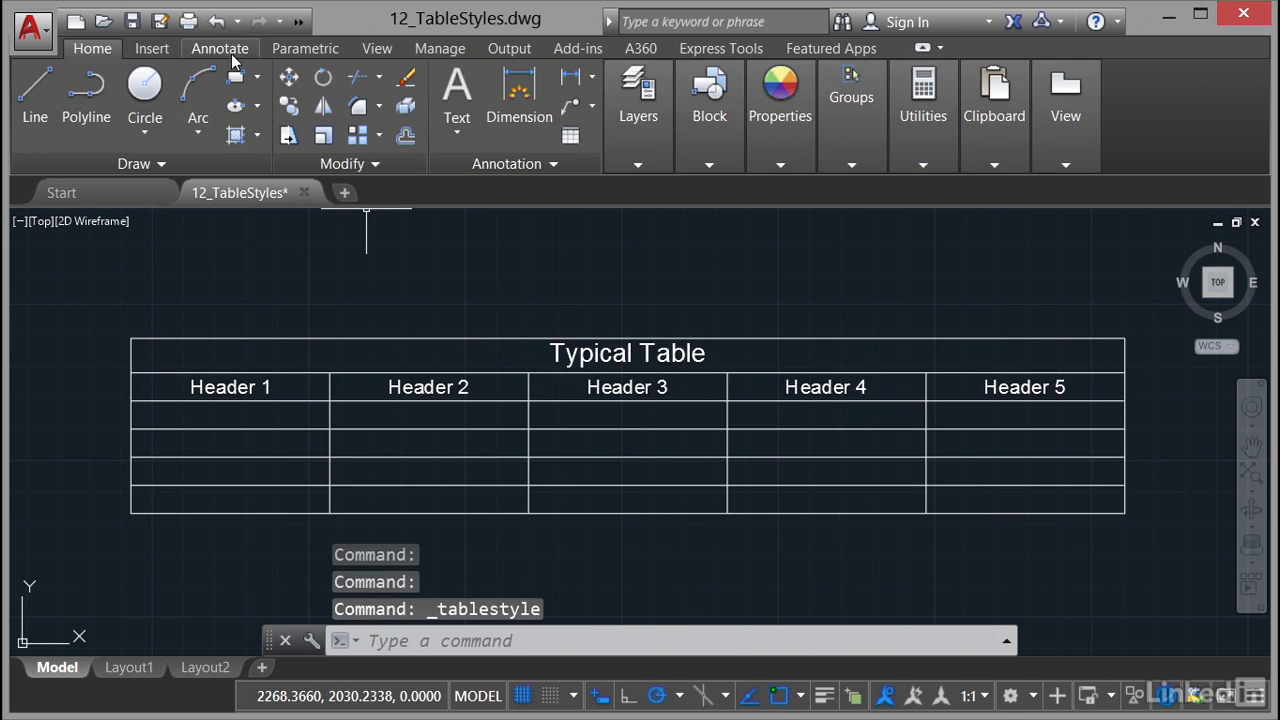
Create a new table style named TRAINING based on the Standard style
left_click(231, 53)
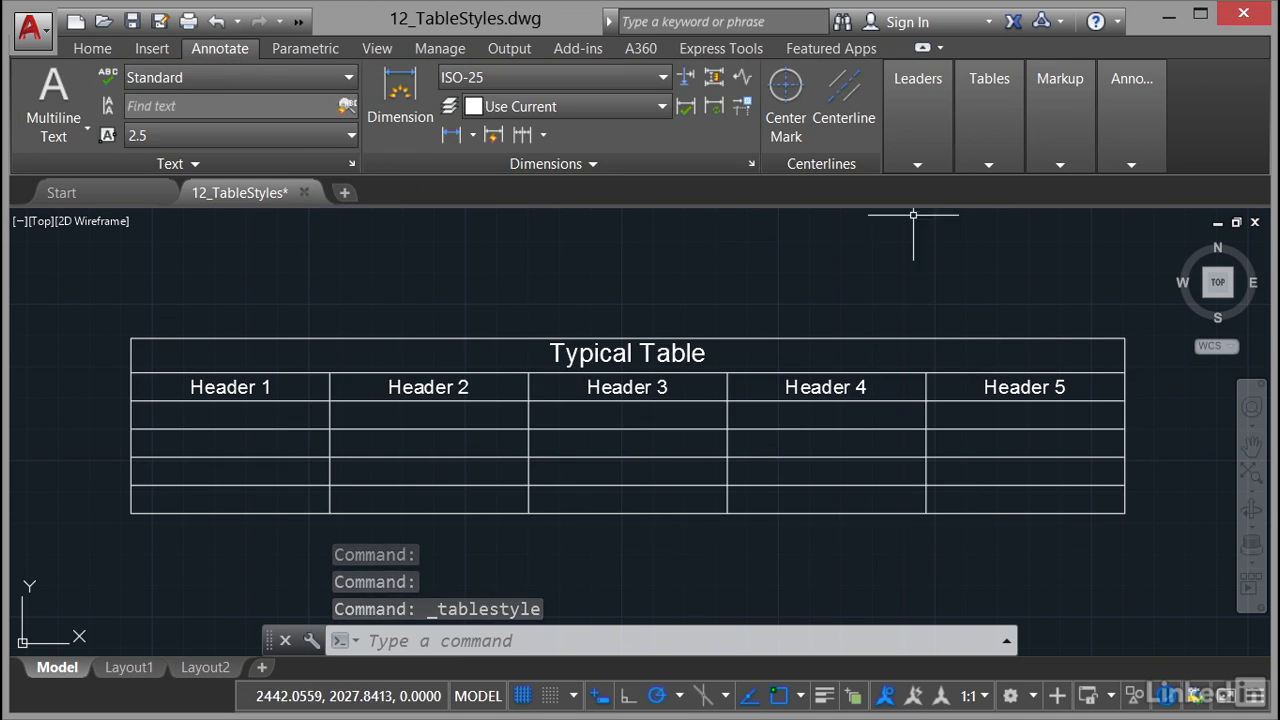
left_click(986, 168)
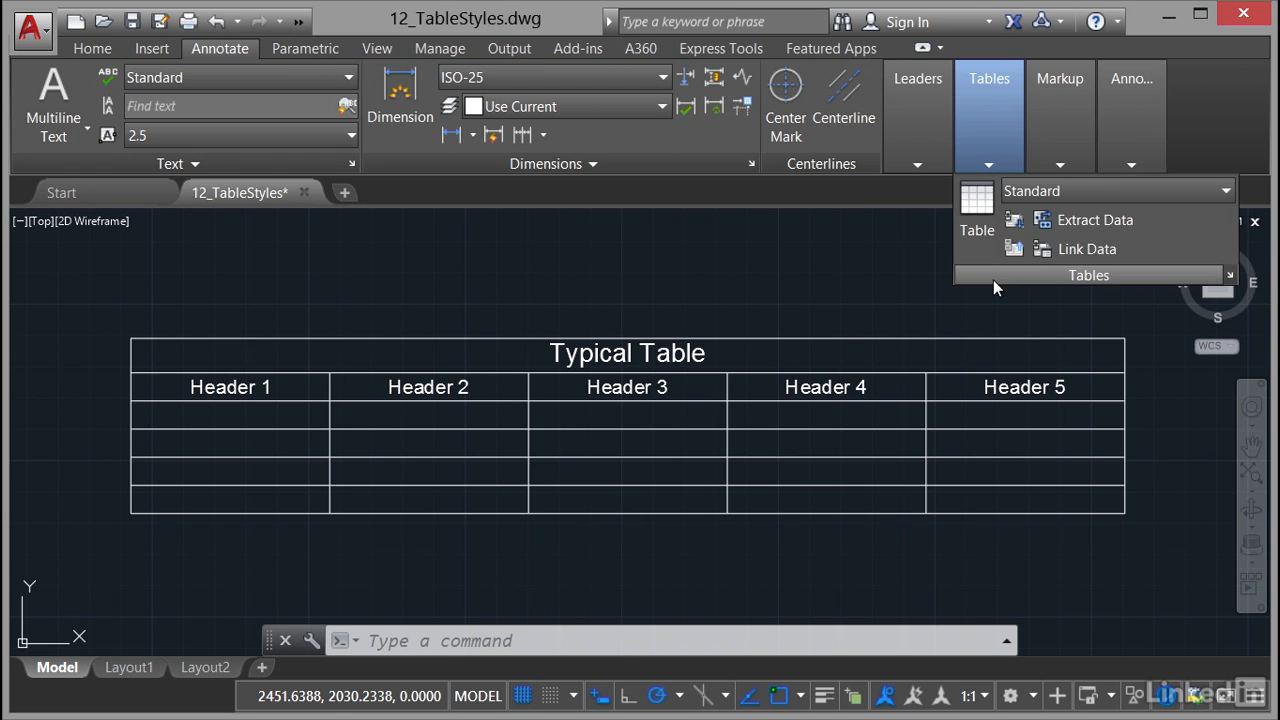
left_click(1230, 277)
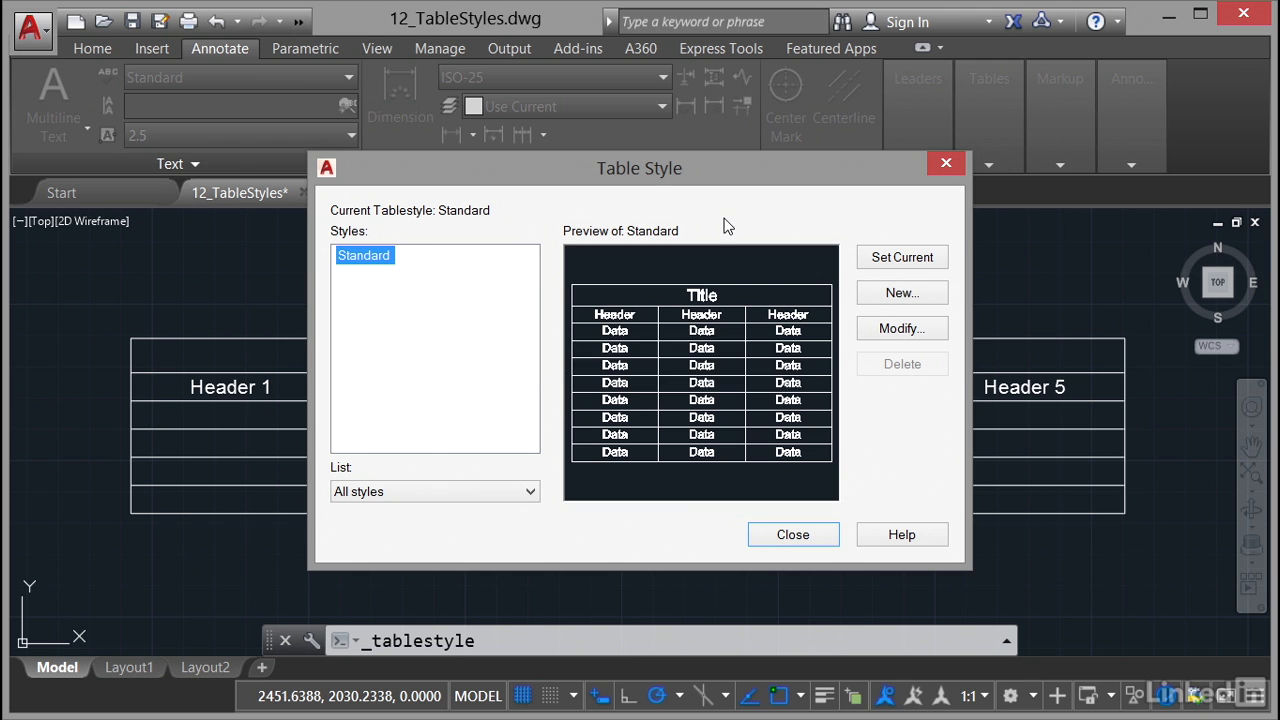
left_click(880, 300)
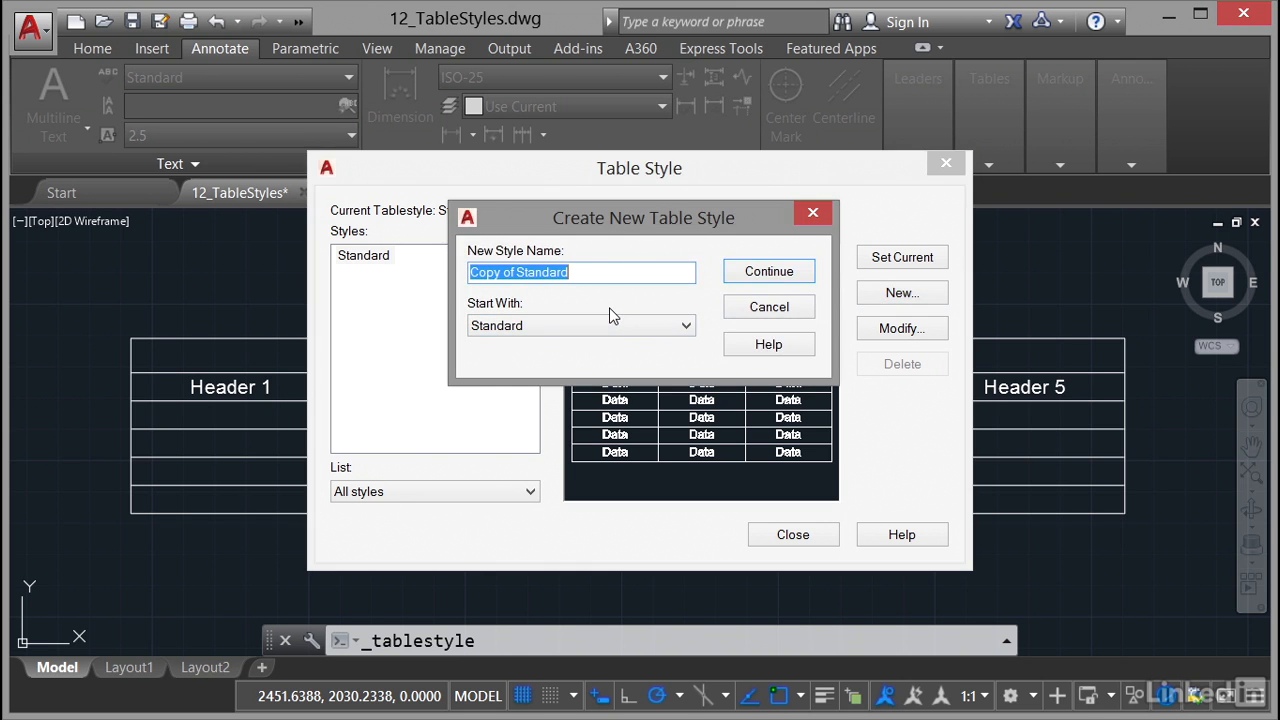
type("TRAINING")
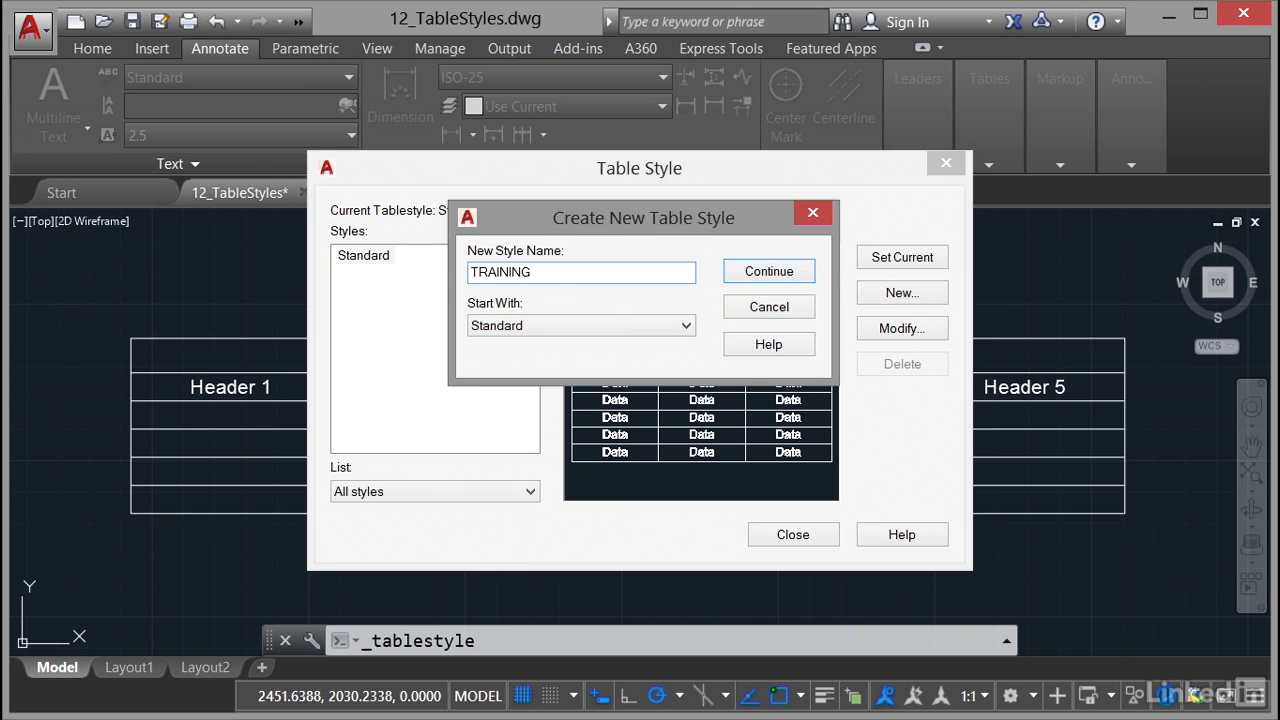
left_click(758, 279)
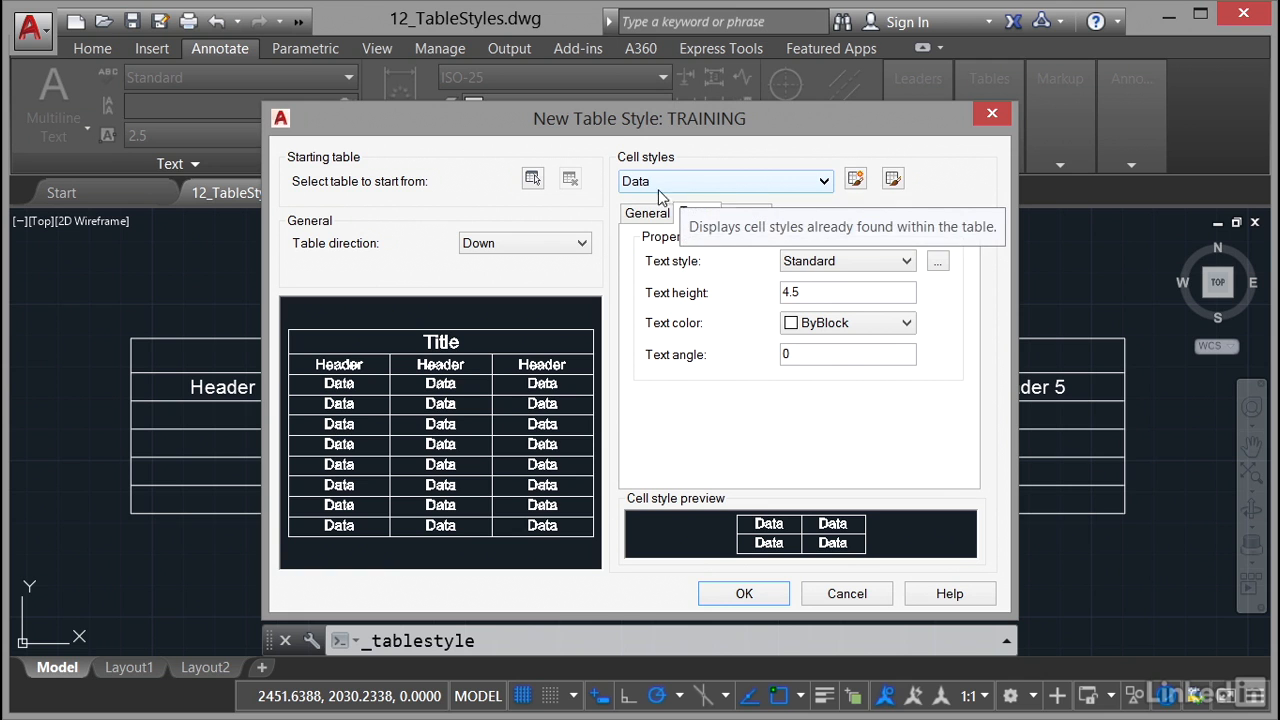
Examine the Header and Title previews in the cell style manager and close it without changes
left_click(824, 185)
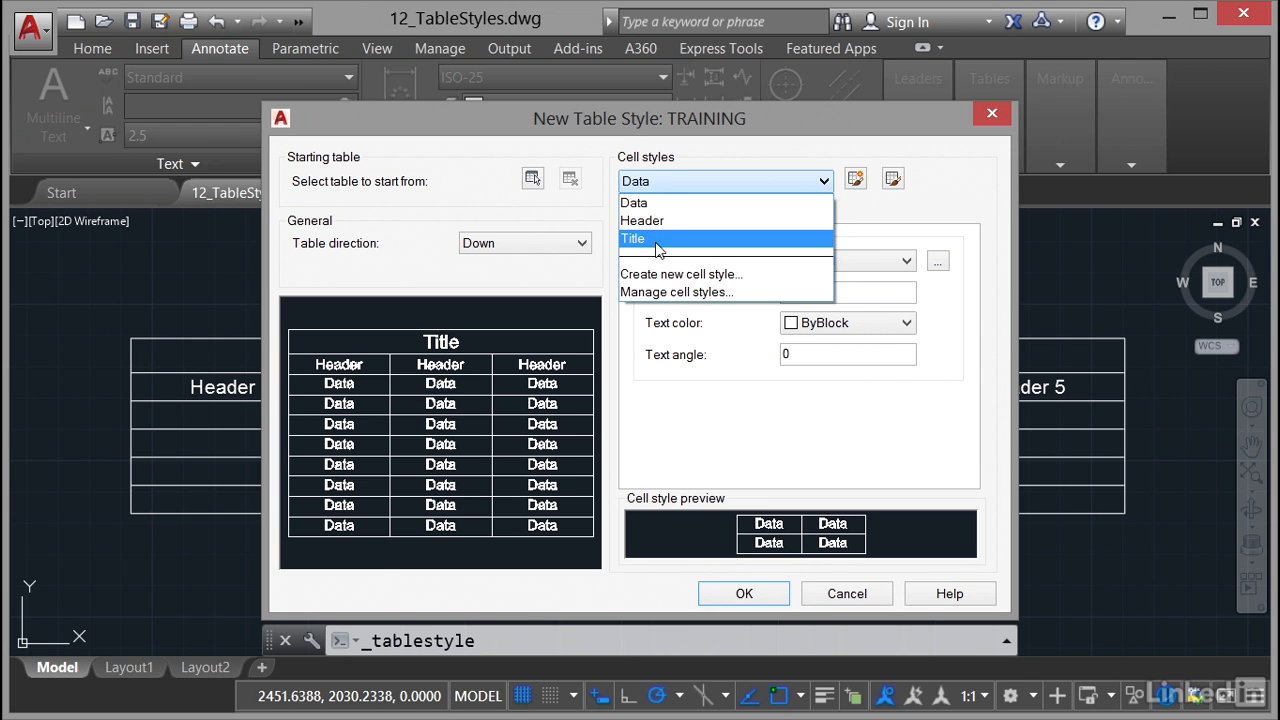
left_click(687, 294)
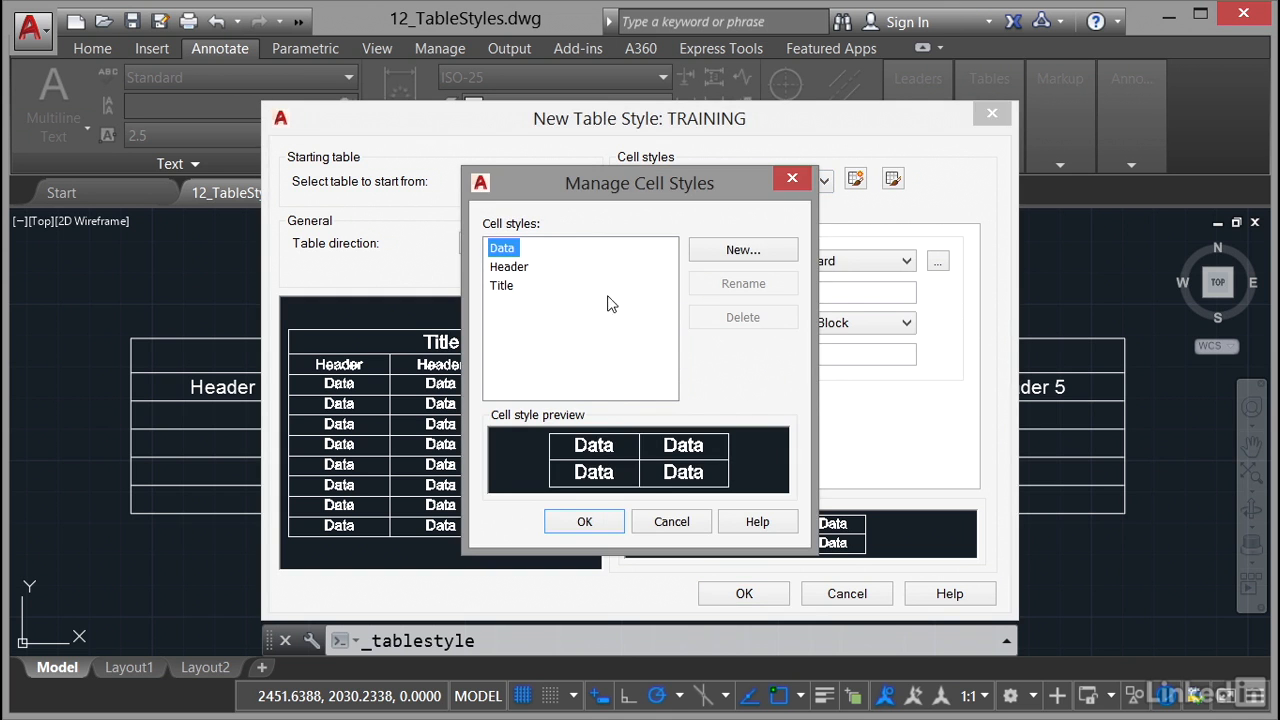
left_click(524, 268)
left_click(505, 285)
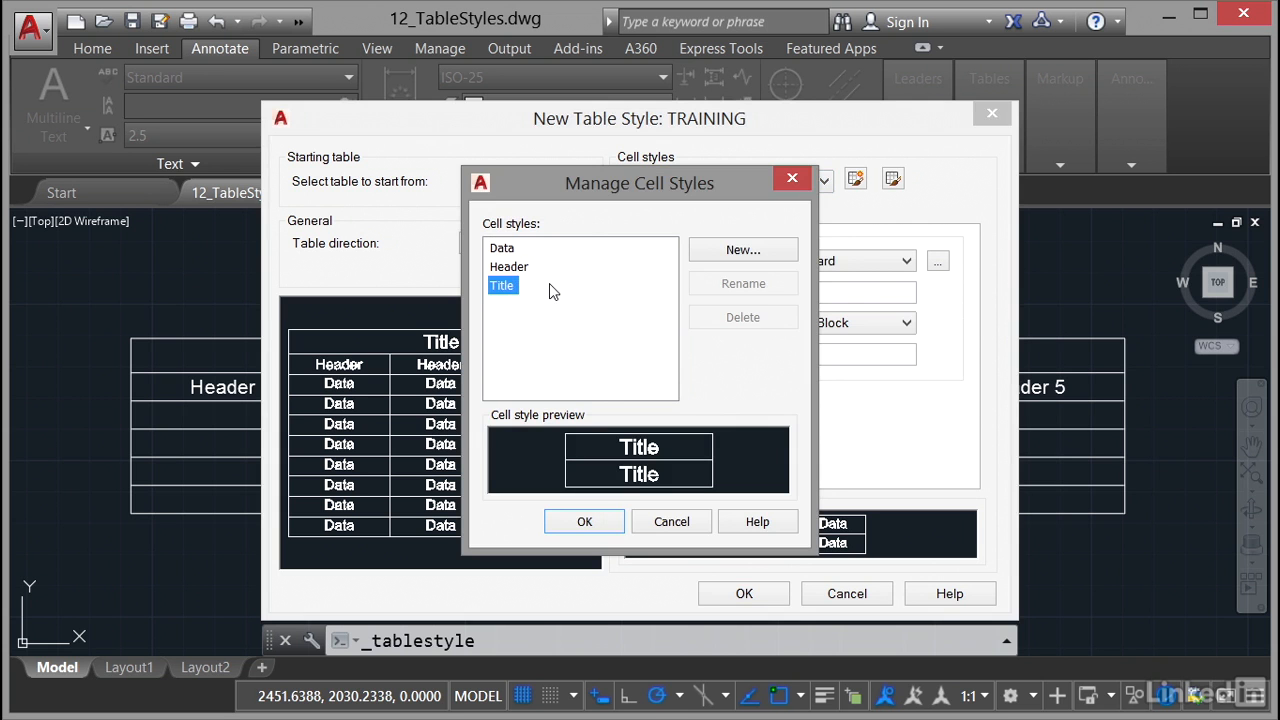
left_click(788, 181)
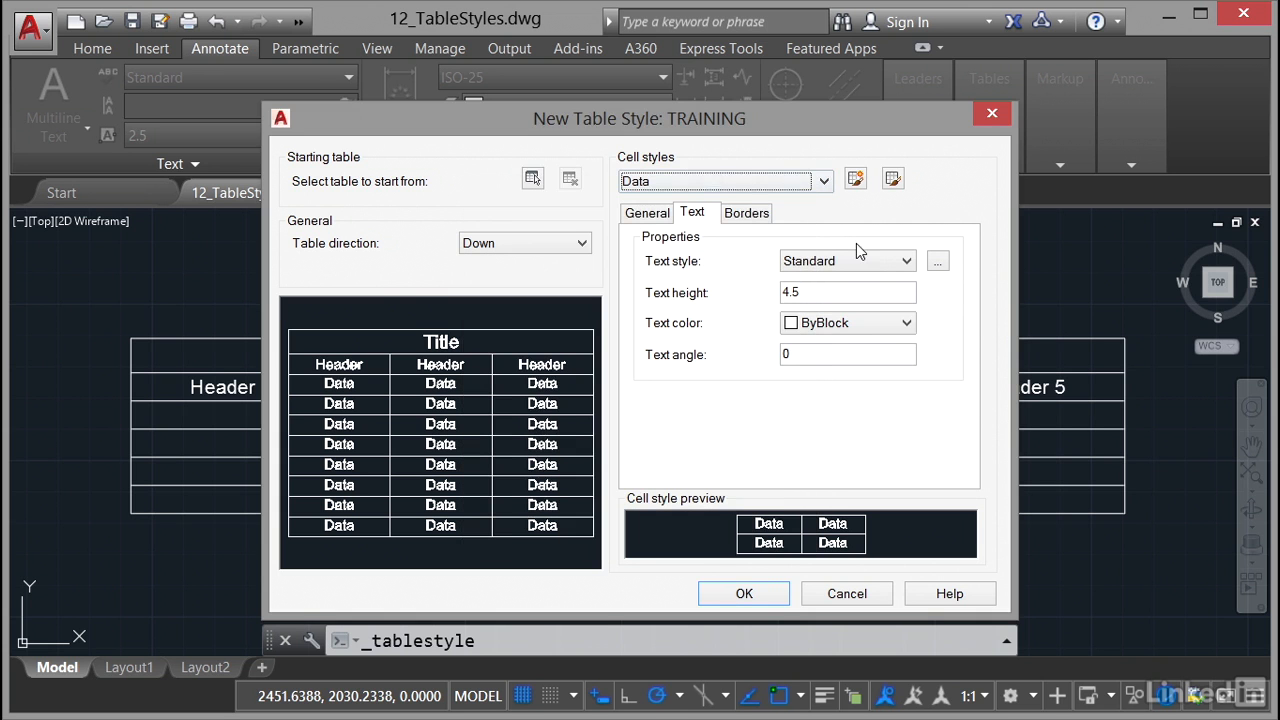
Set the Title cell style's fill color to Cyan and its text color to Red
left_click(825, 184)
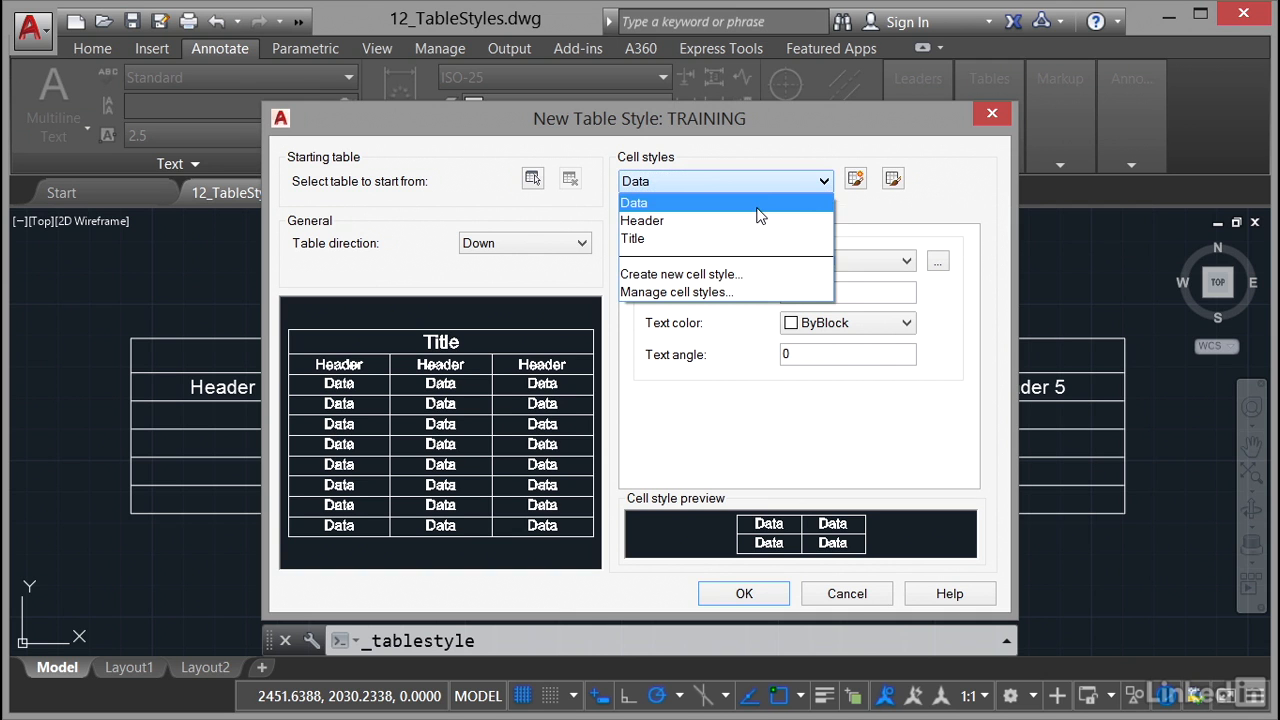
left_click(650, 239)
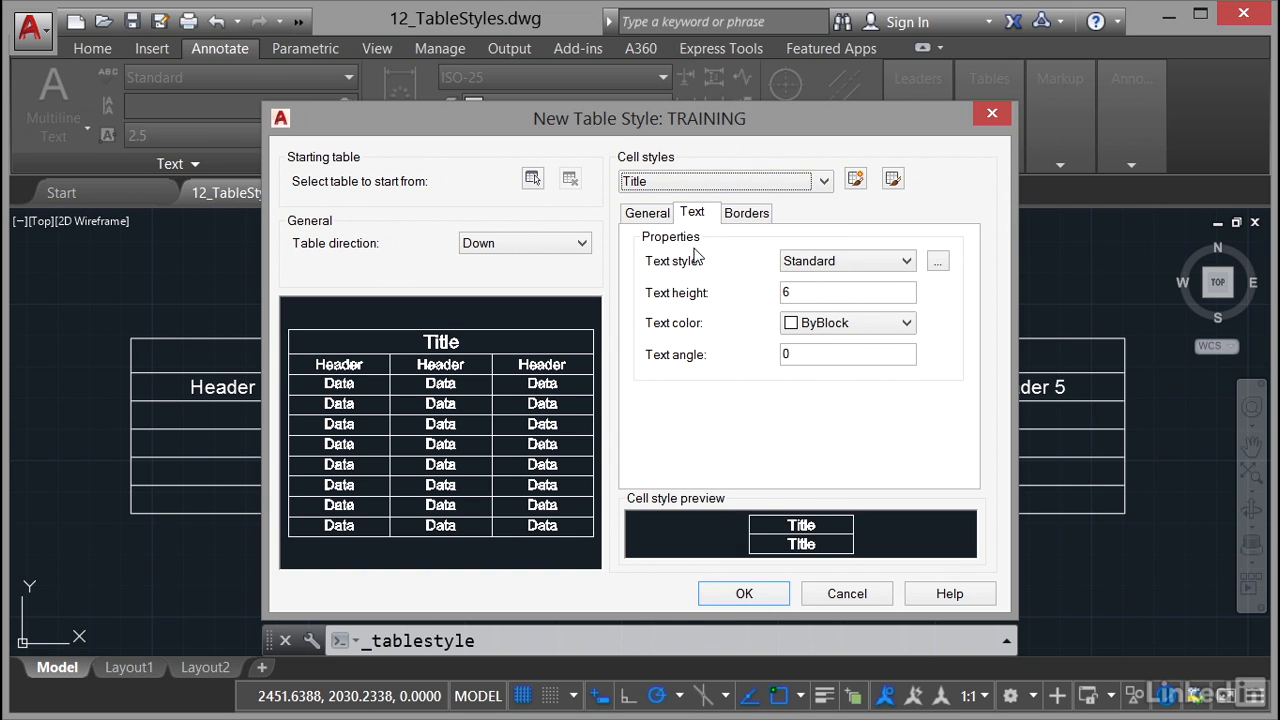
left_click(653, 218)
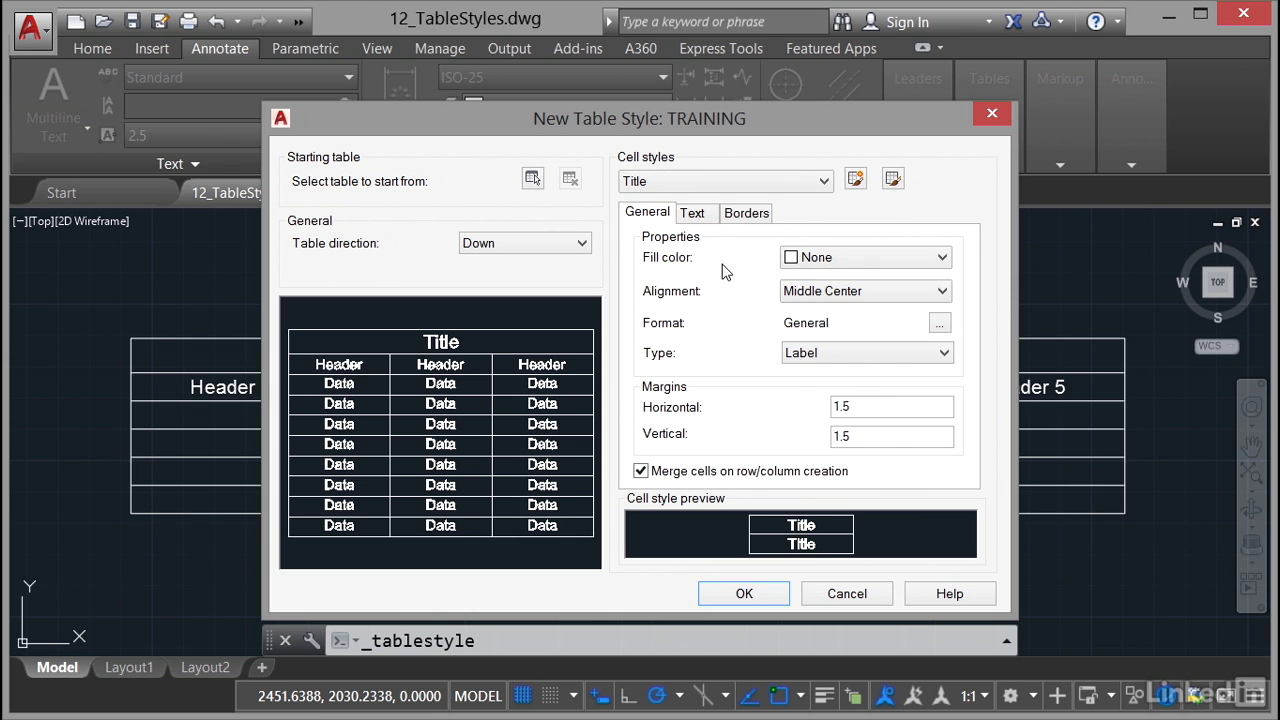
left_click(942, 257)
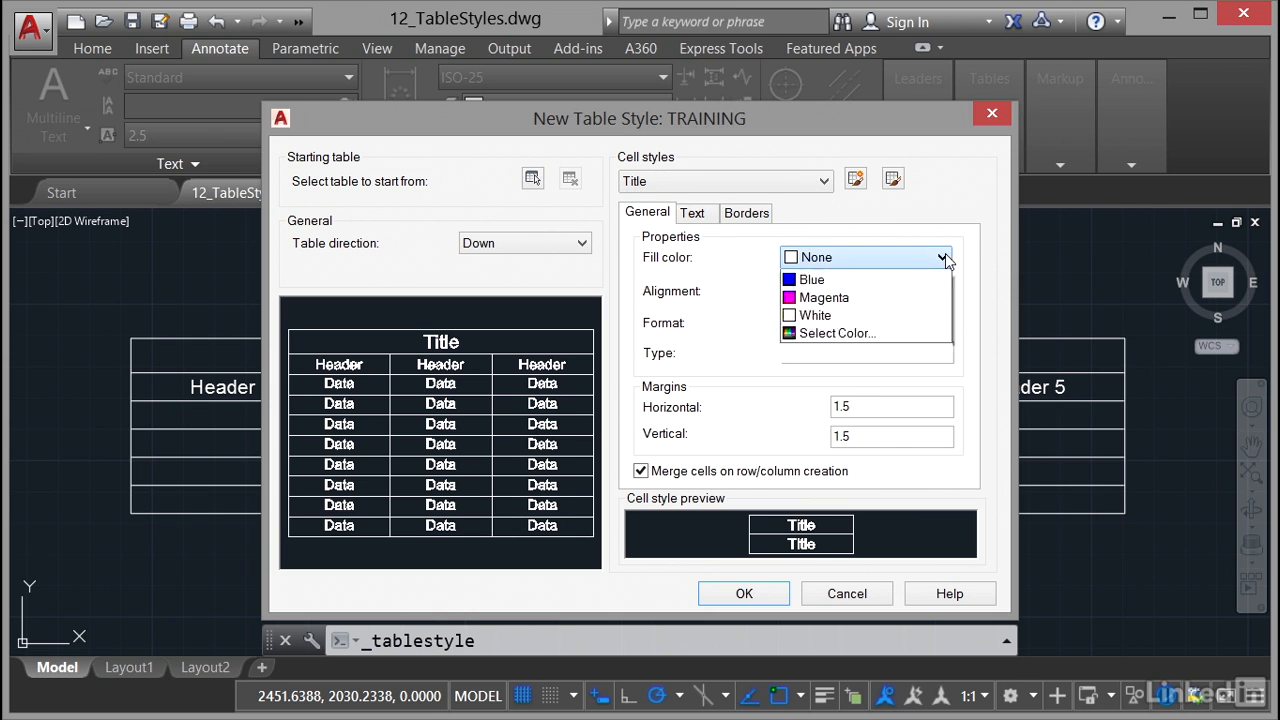
left_click(814, 385)
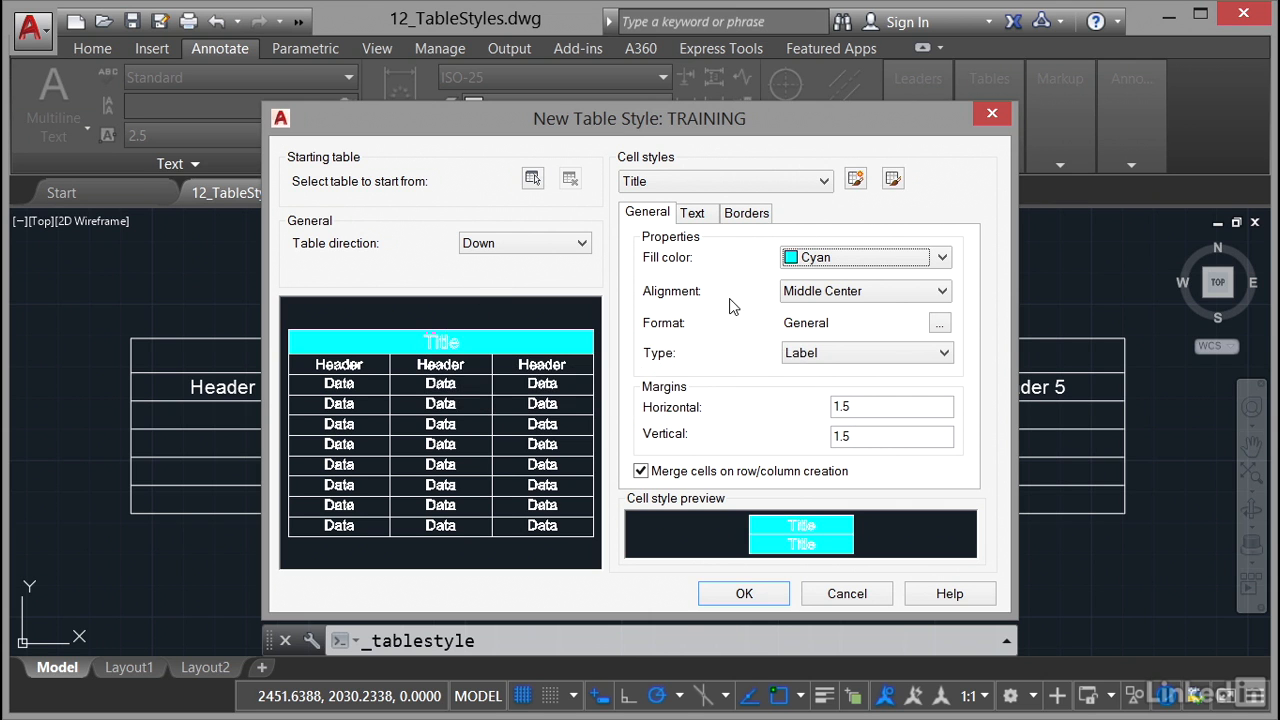
left_click(699, 220)
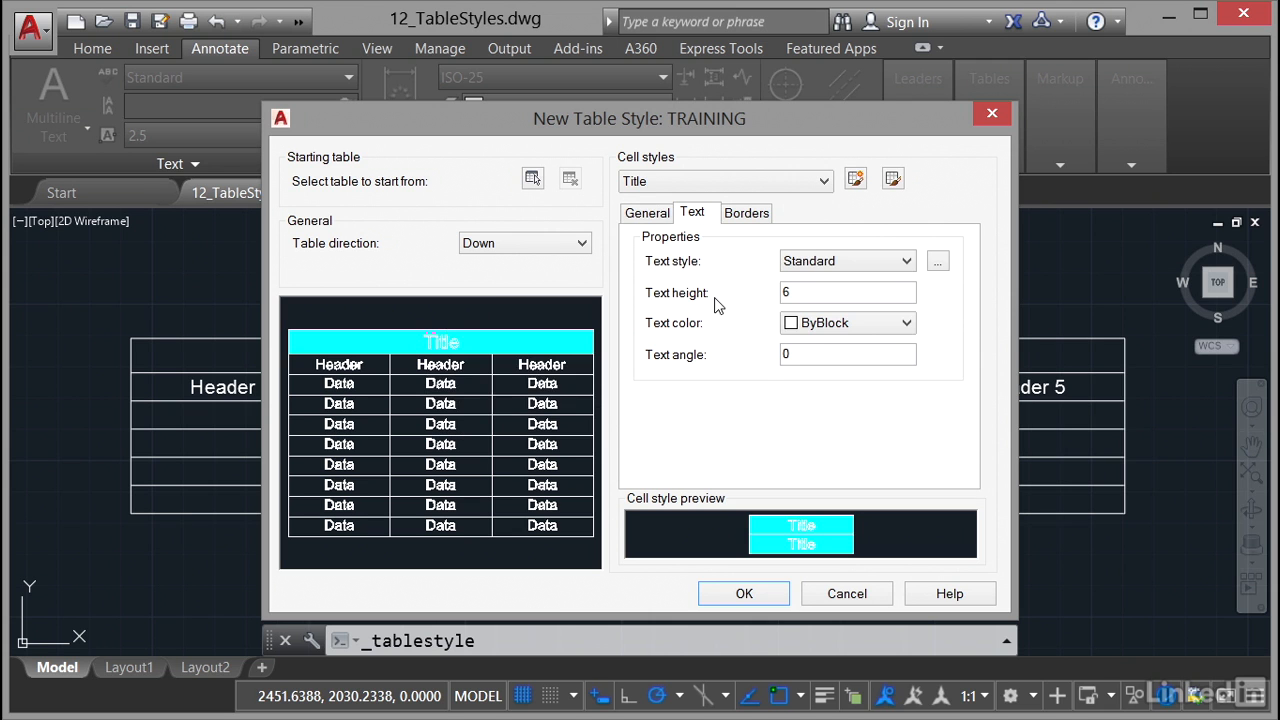
left_click(906, 323)
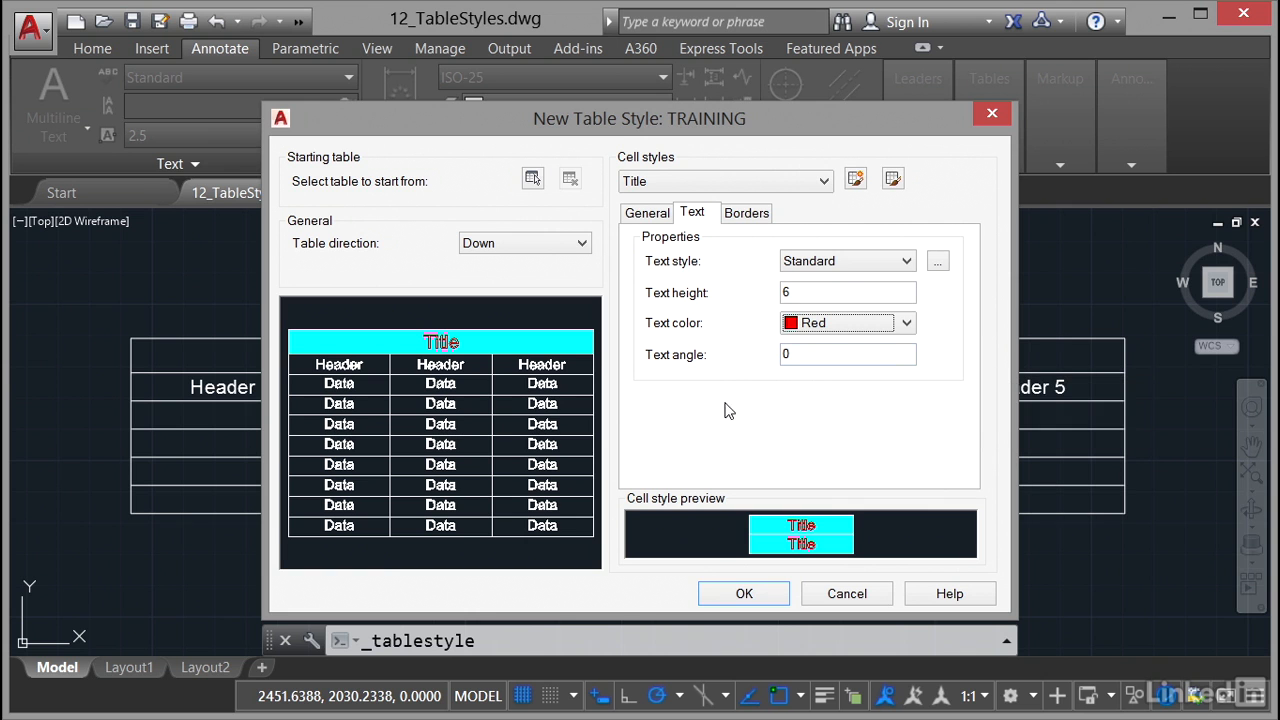
Set the Title cell style's border lineweight, linetype and color to ByLayer, leaving double line turned off
left_click(748, 214)
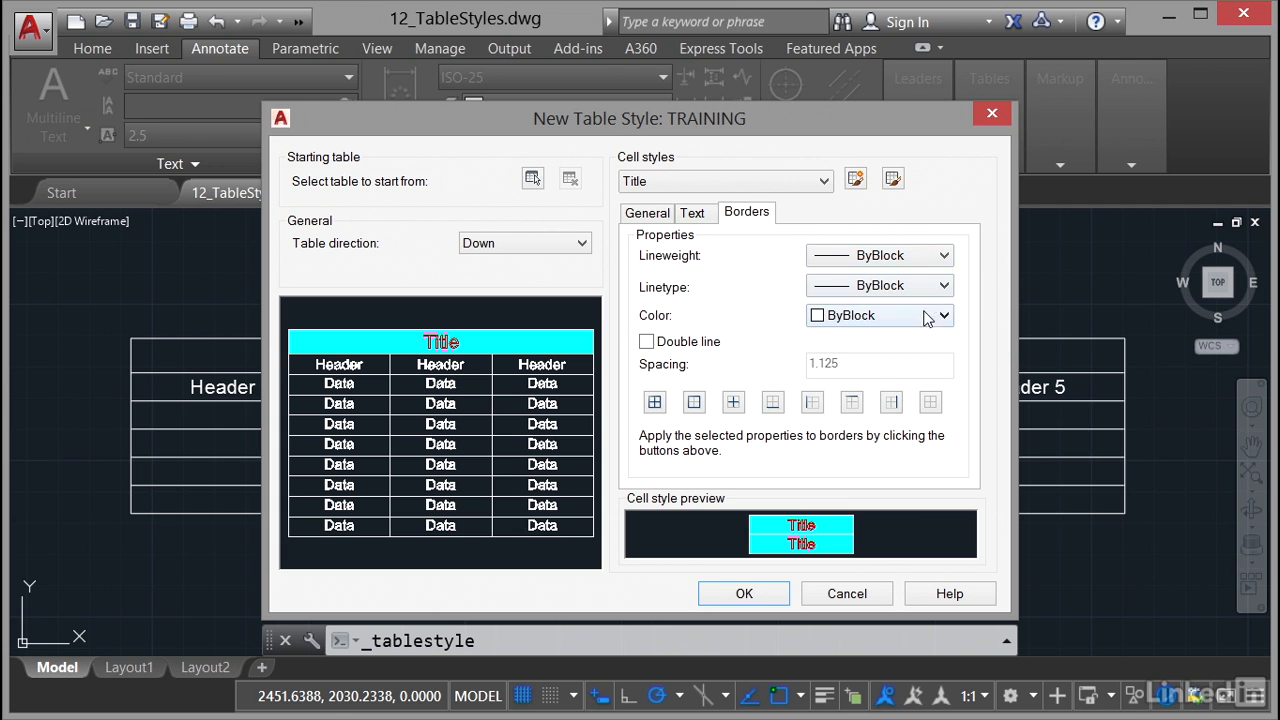
left_click(944, 256)
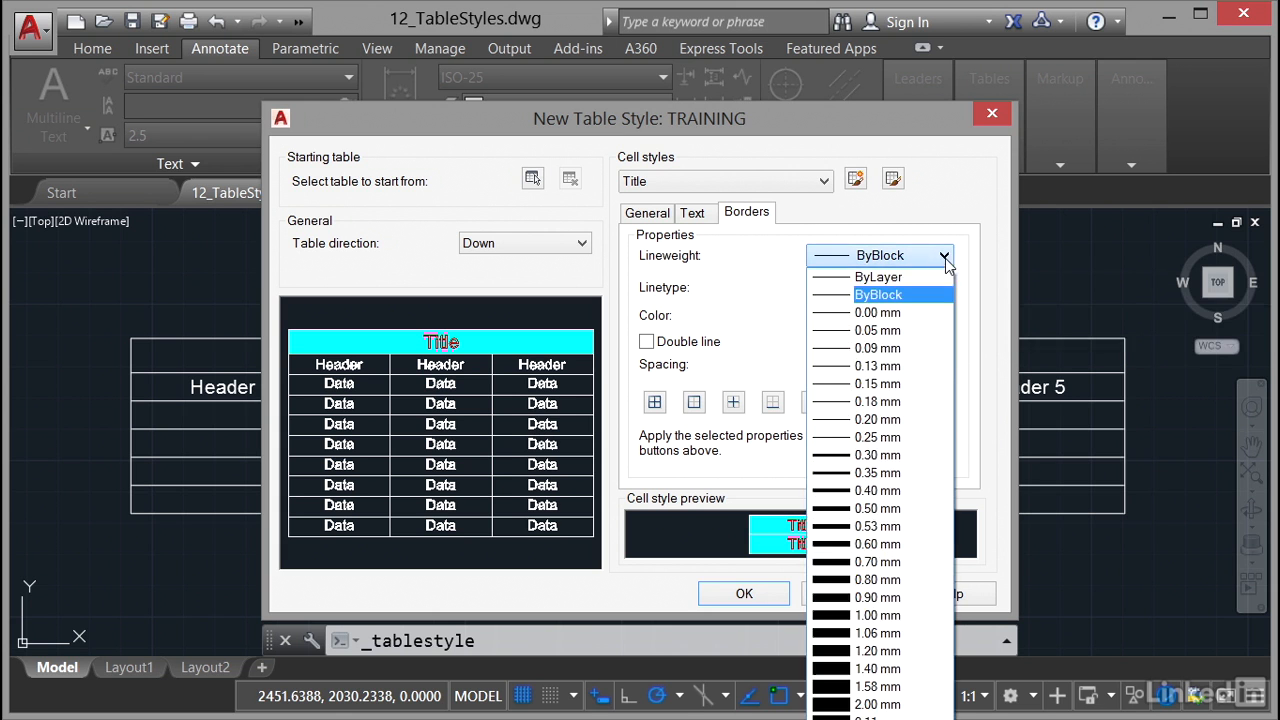
left_click(905, 273)
left_click(907, 287)
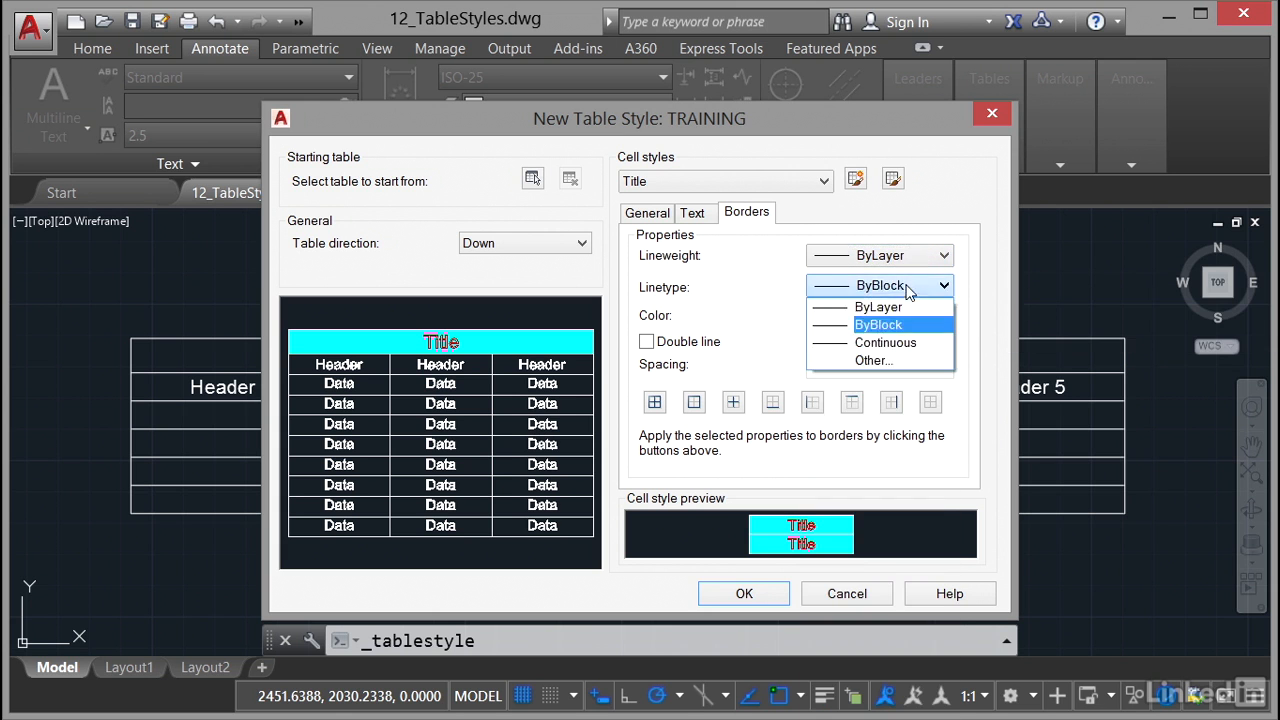
left_click(900, 307)
left_click(944, 316)
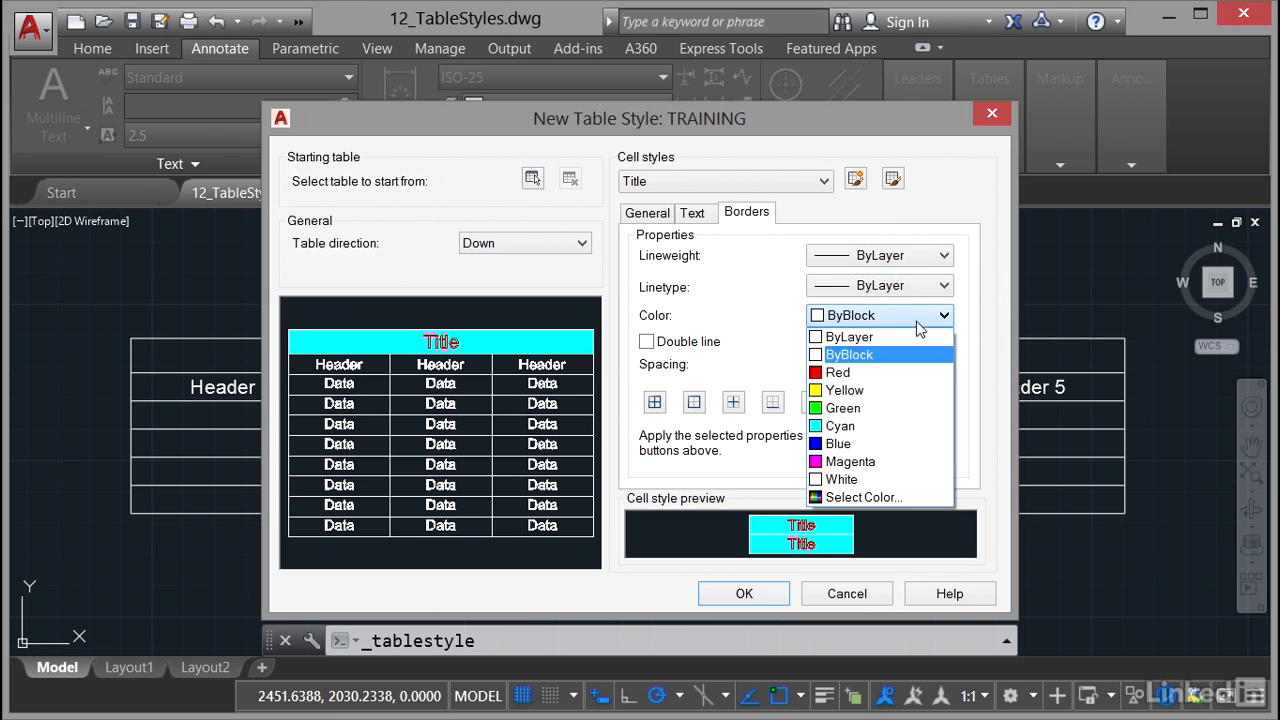
left_click(878, 340)
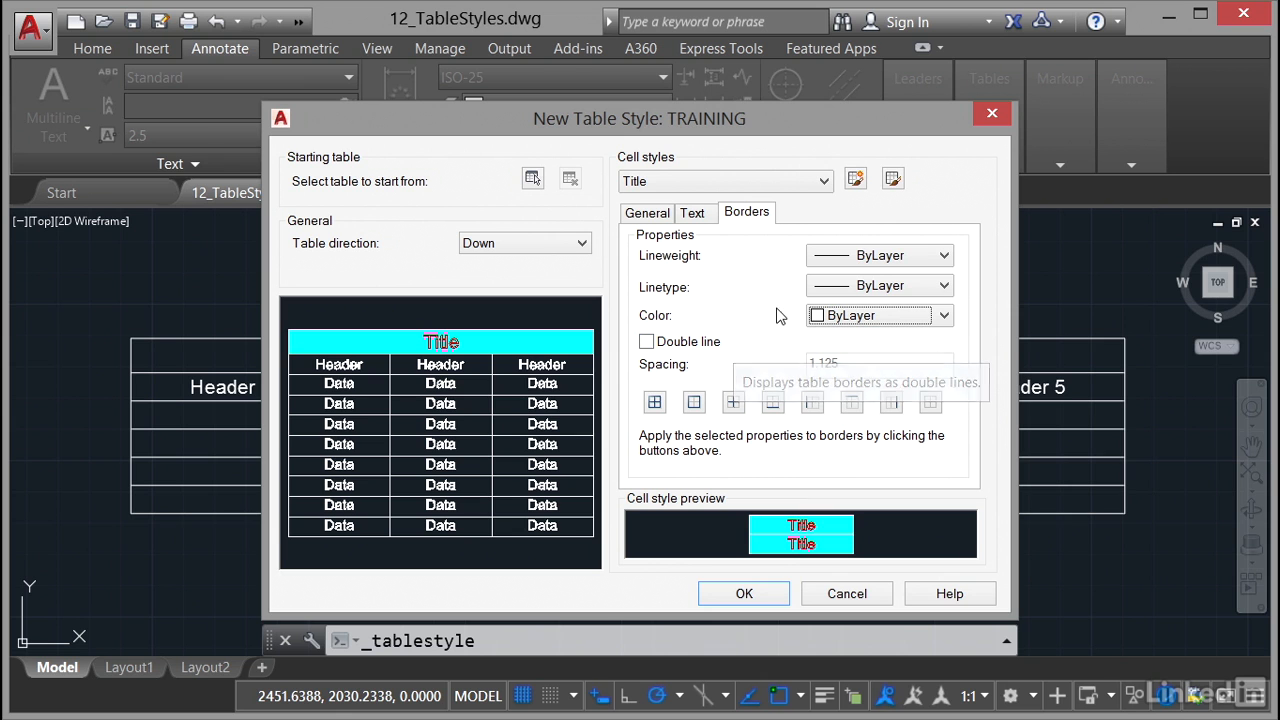
left_click(647, 342)
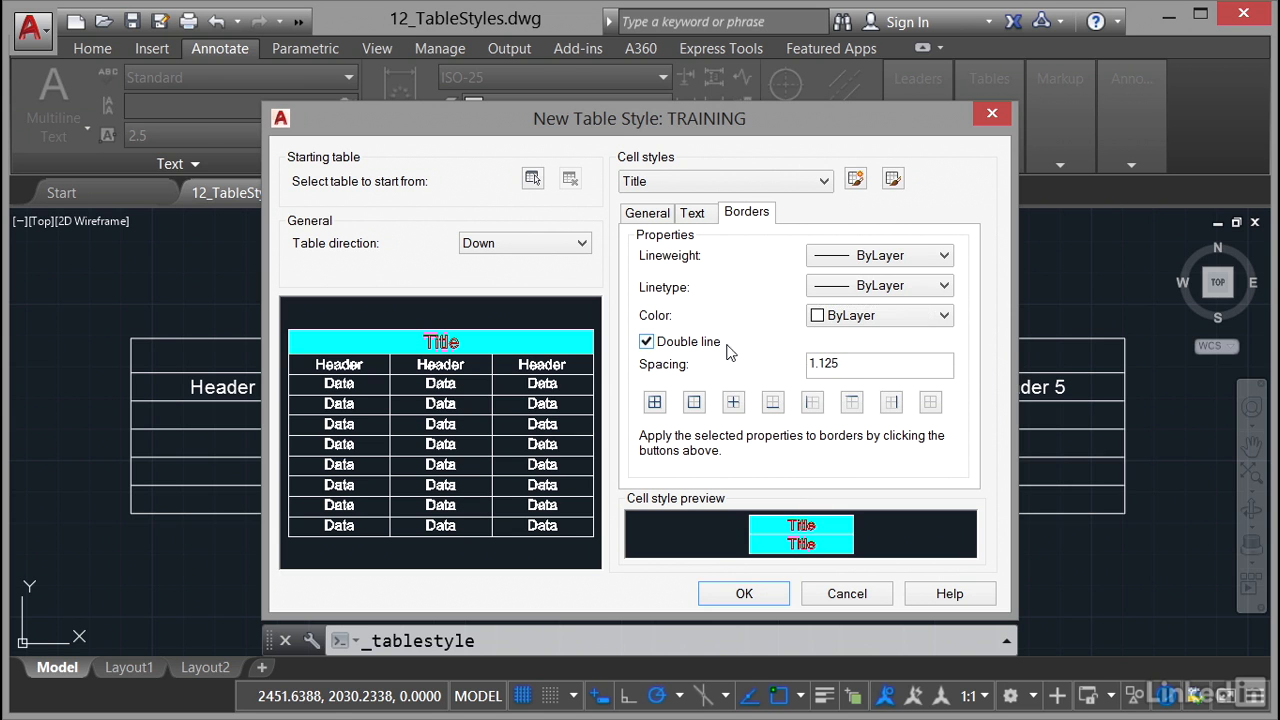
left_click(646, 342)
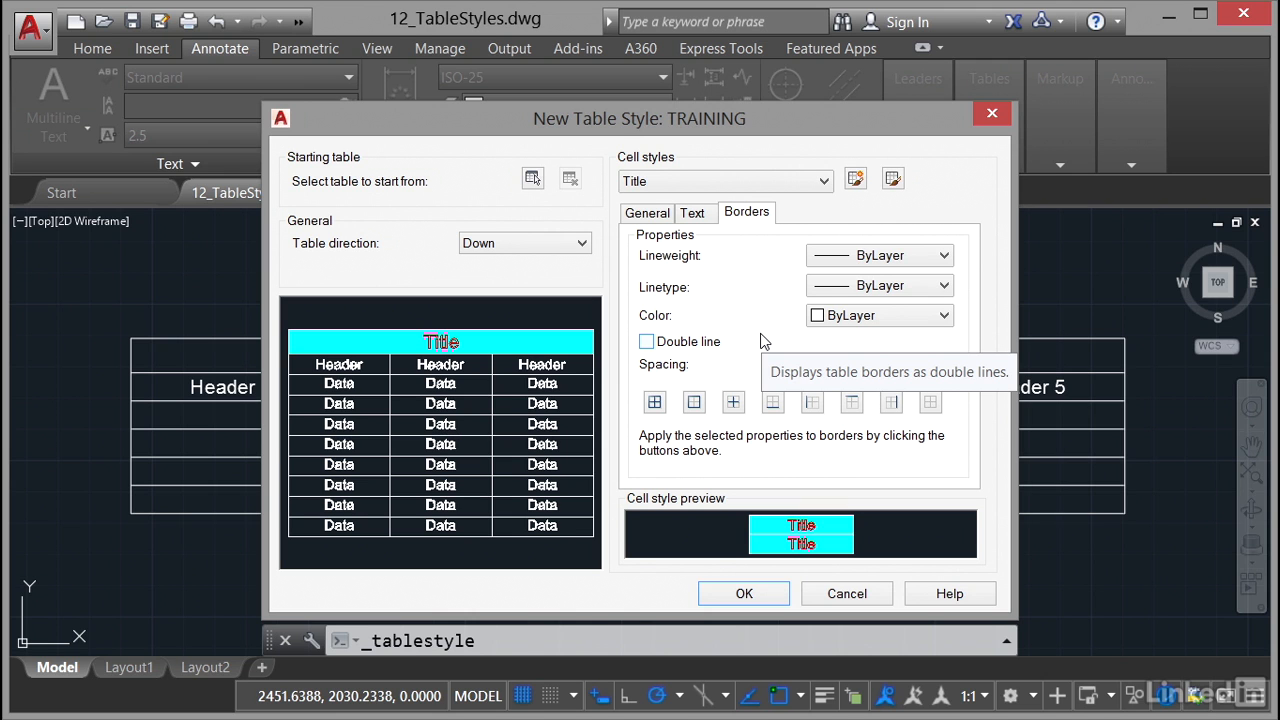
Set the Header cell style's text color to Red
left_click(824, 184)
left_click(665, 221)
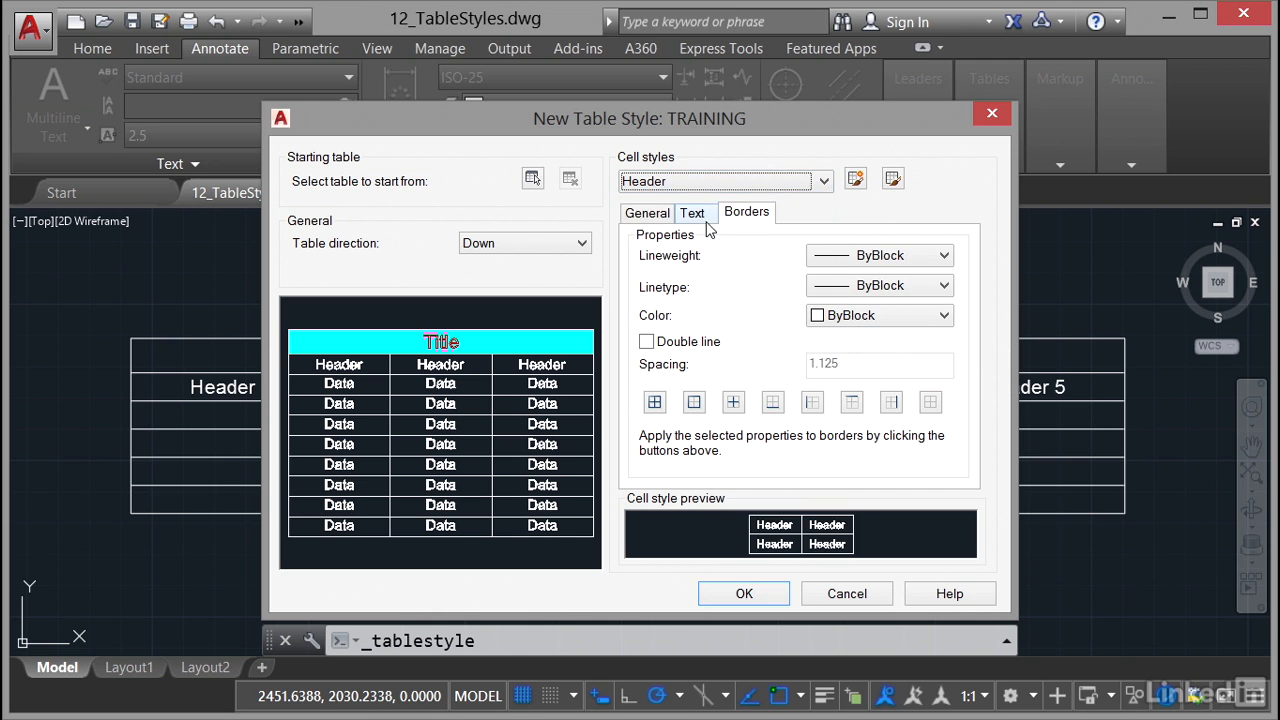
left_click(704, 218)
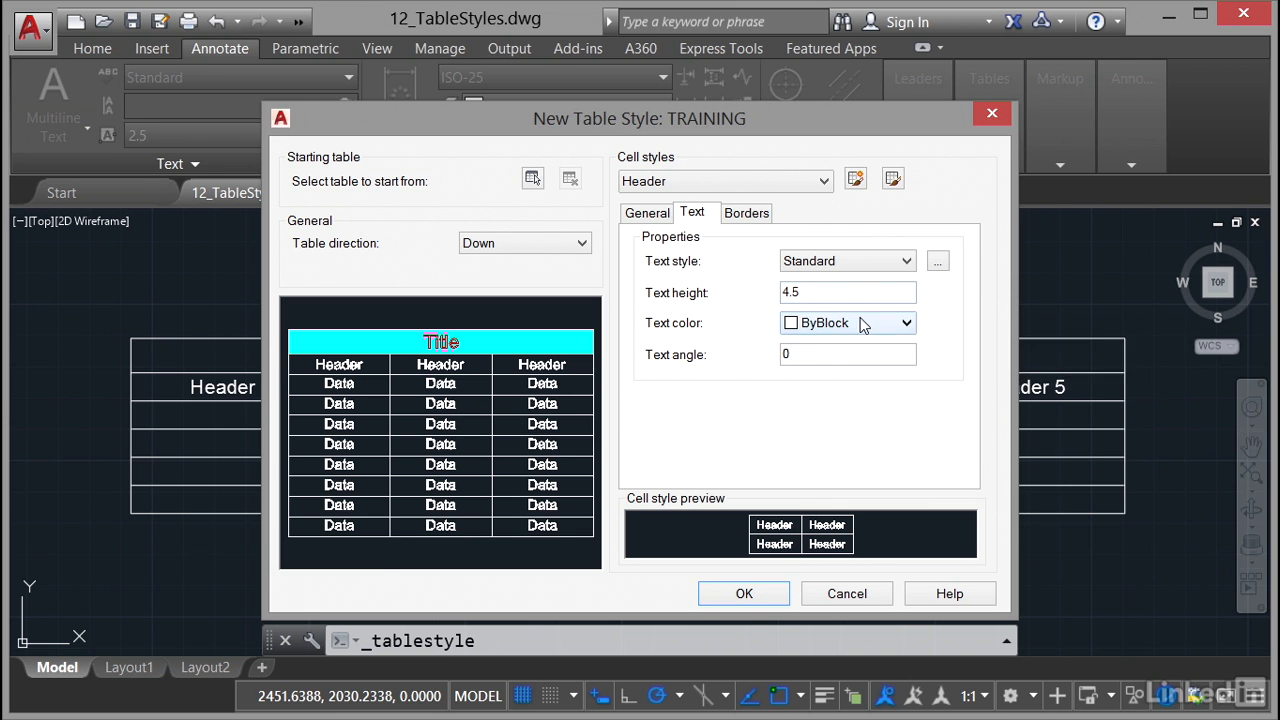
left_click(905, 323)
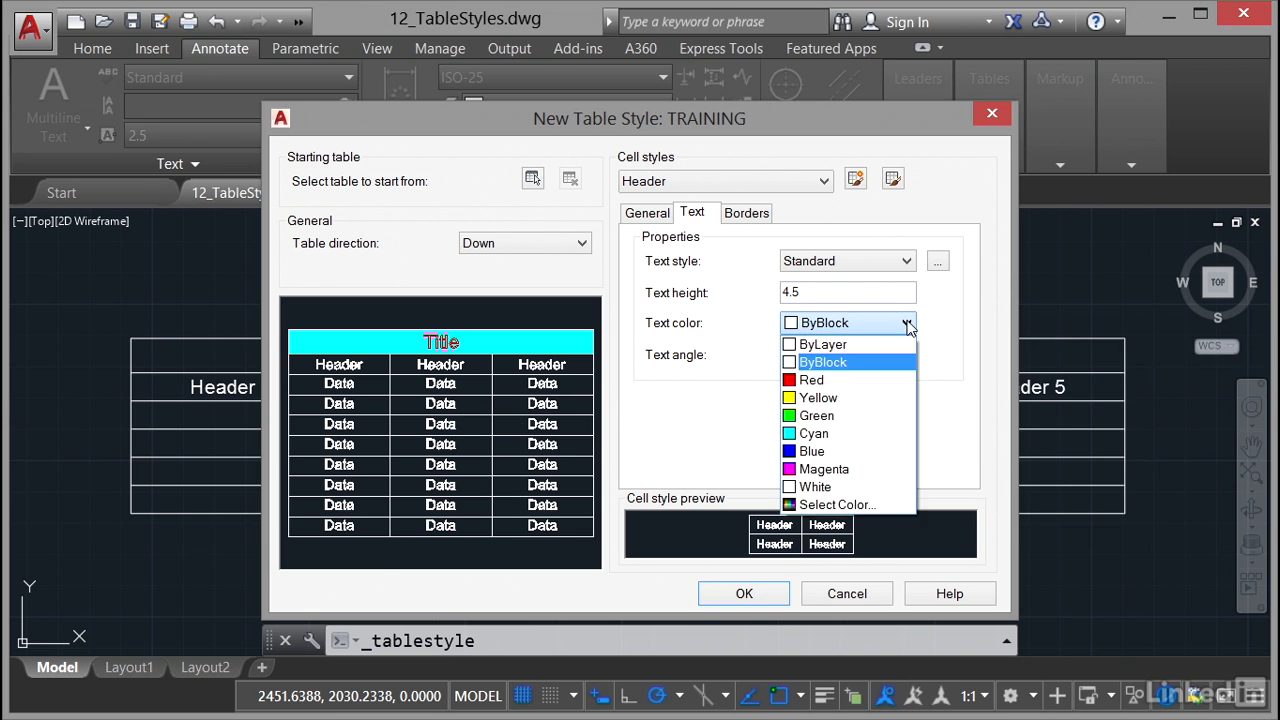
left_click(825, 384)
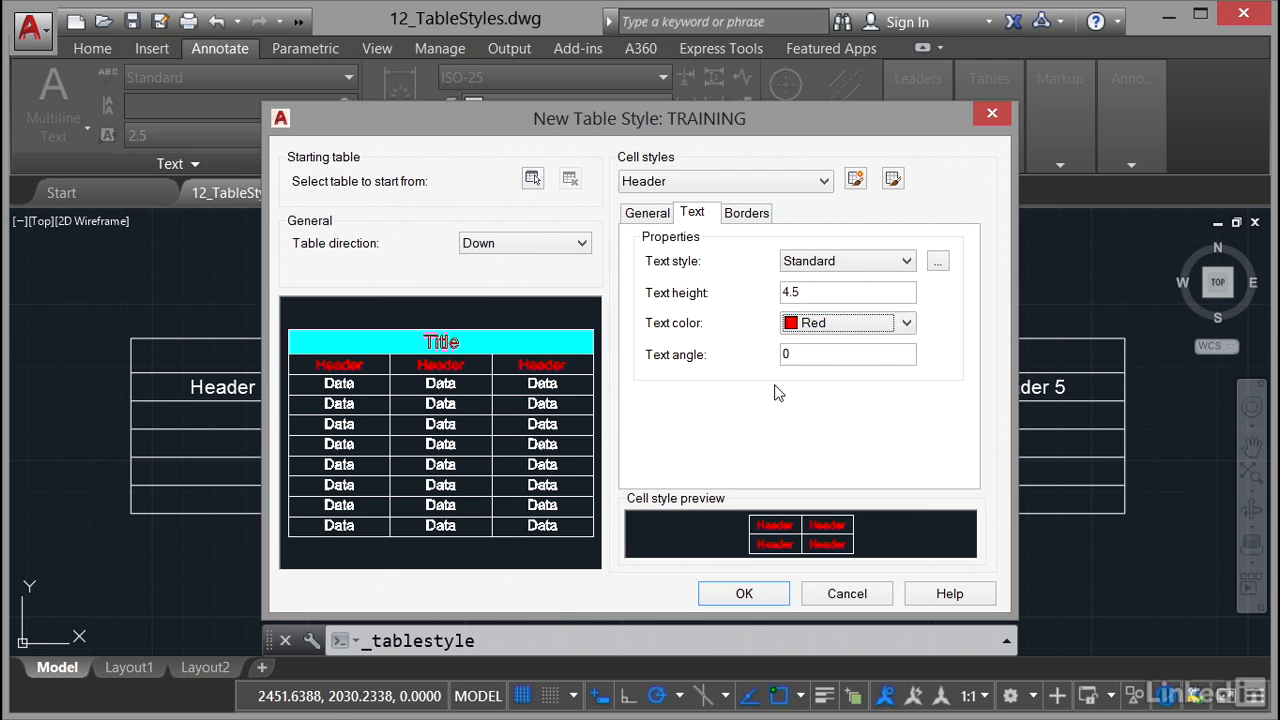
Set the Header cell style's border lineweight, linetype and color to ByLayer
left_click(756, 217)
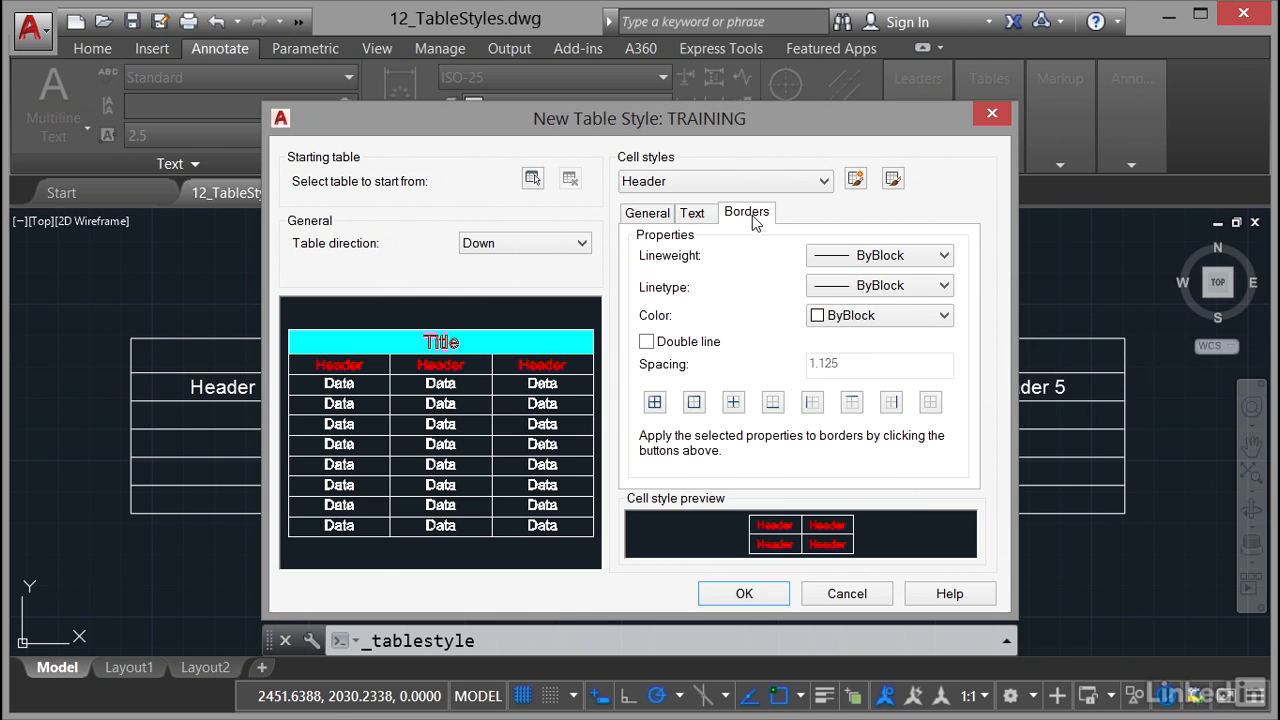
left_click(900, 258)
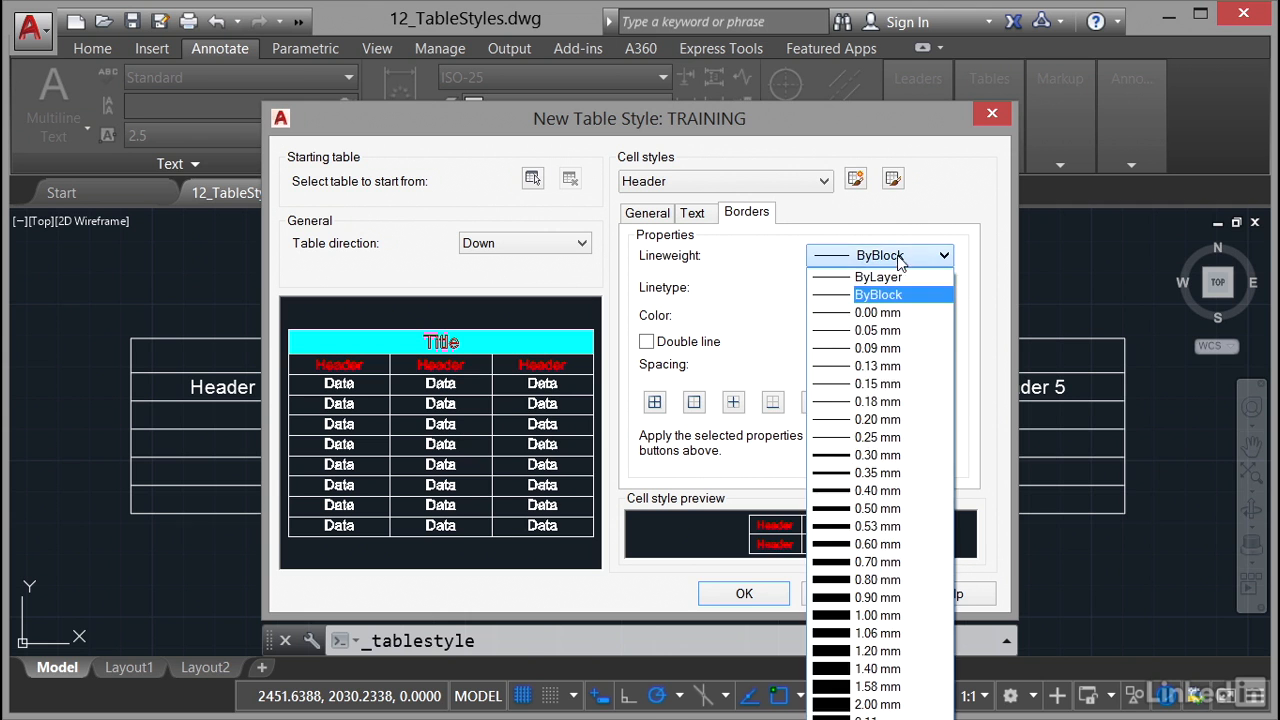
left_click(891, 278)
left_click(890, 286)
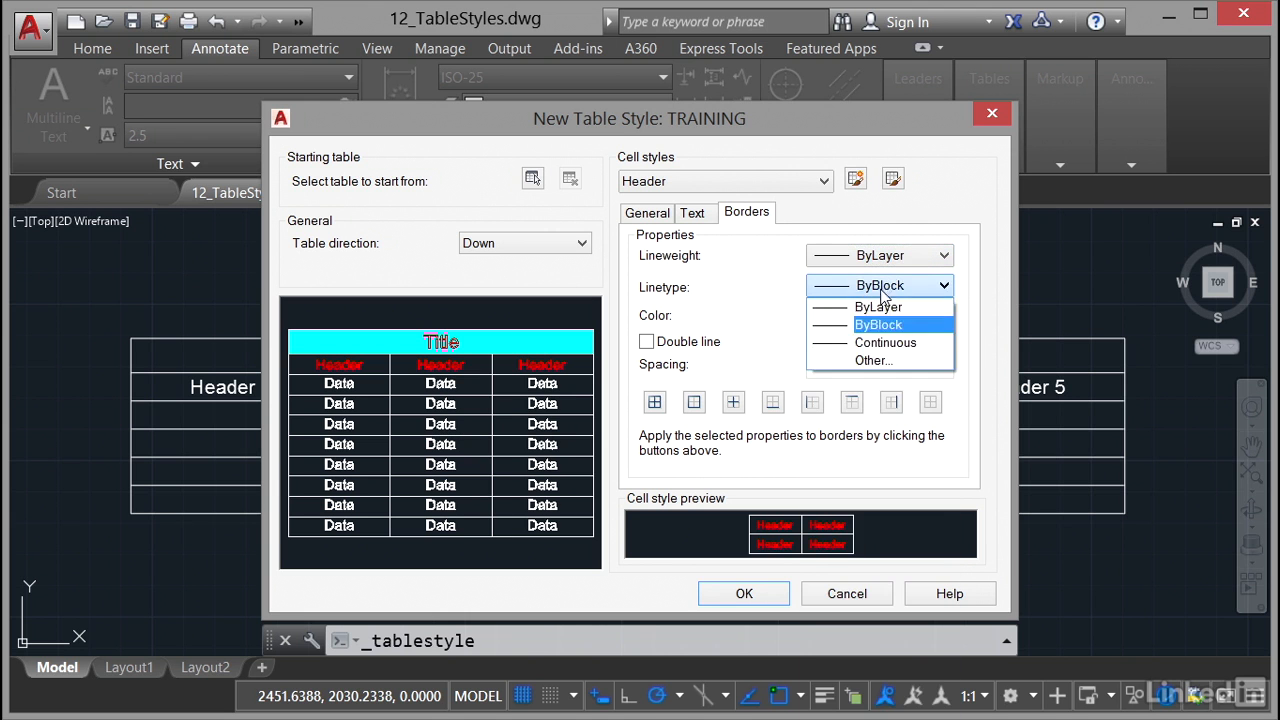
left_click(876, 308)
left_click(882, 315)
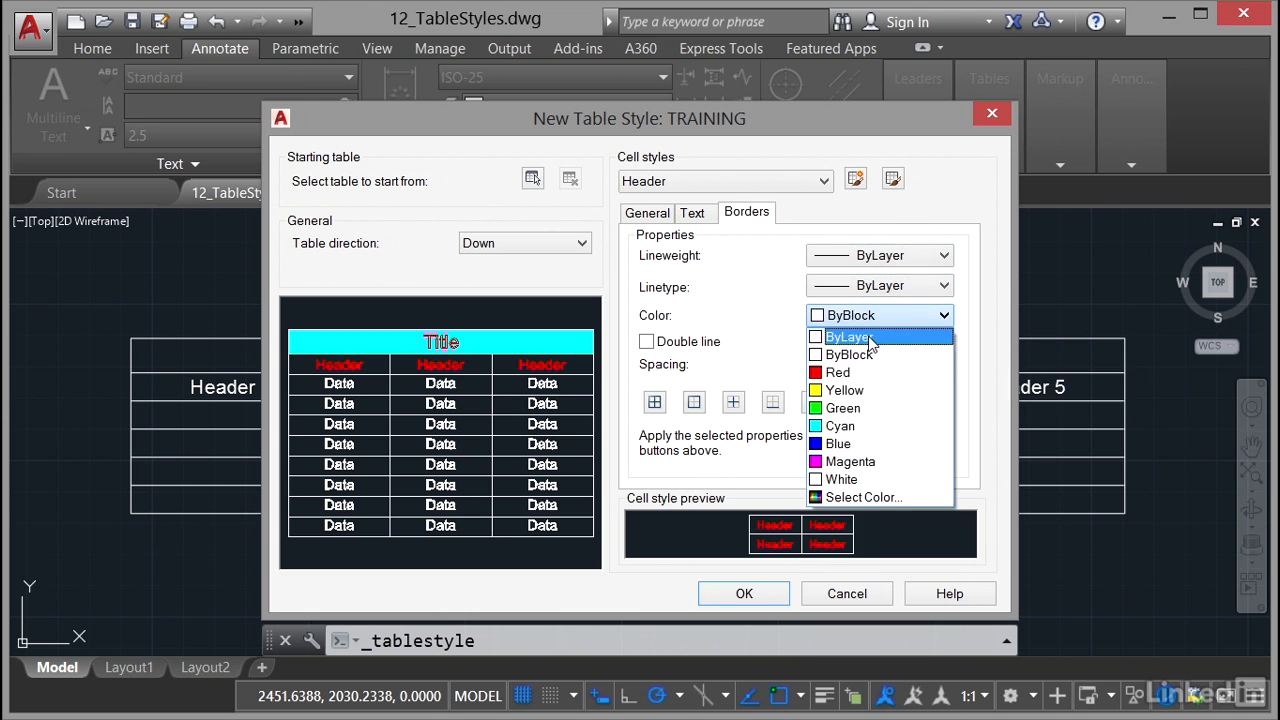
left_click(868, 338)
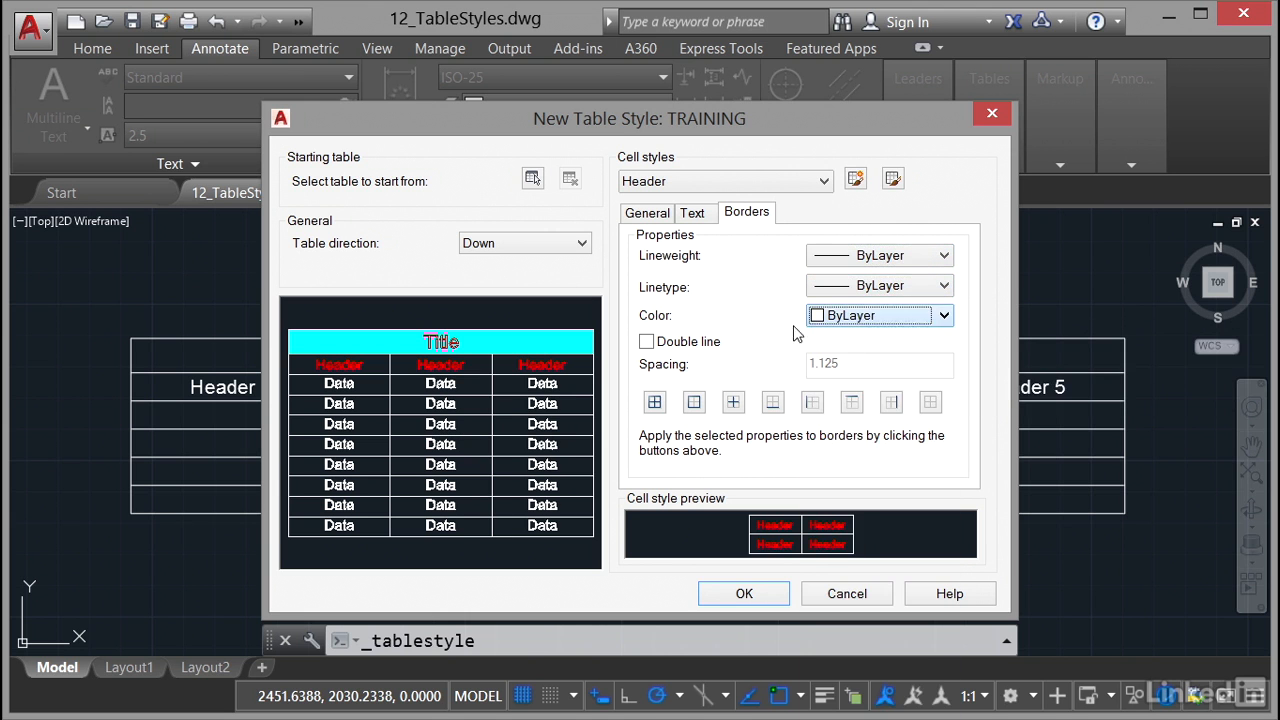
Set the Header cell style's fill color to Yellow and save the TRAINING table style
left_click(658, 215)
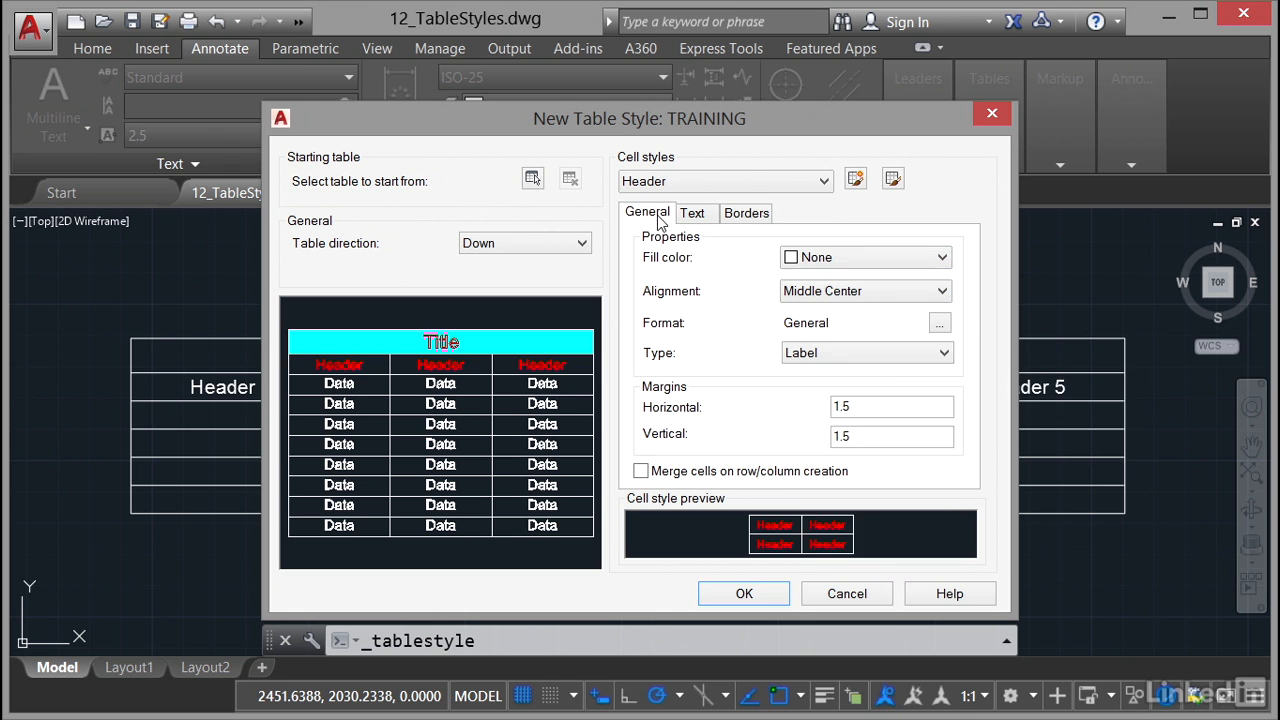
left_click(942, 258)
left_click(846, 341)
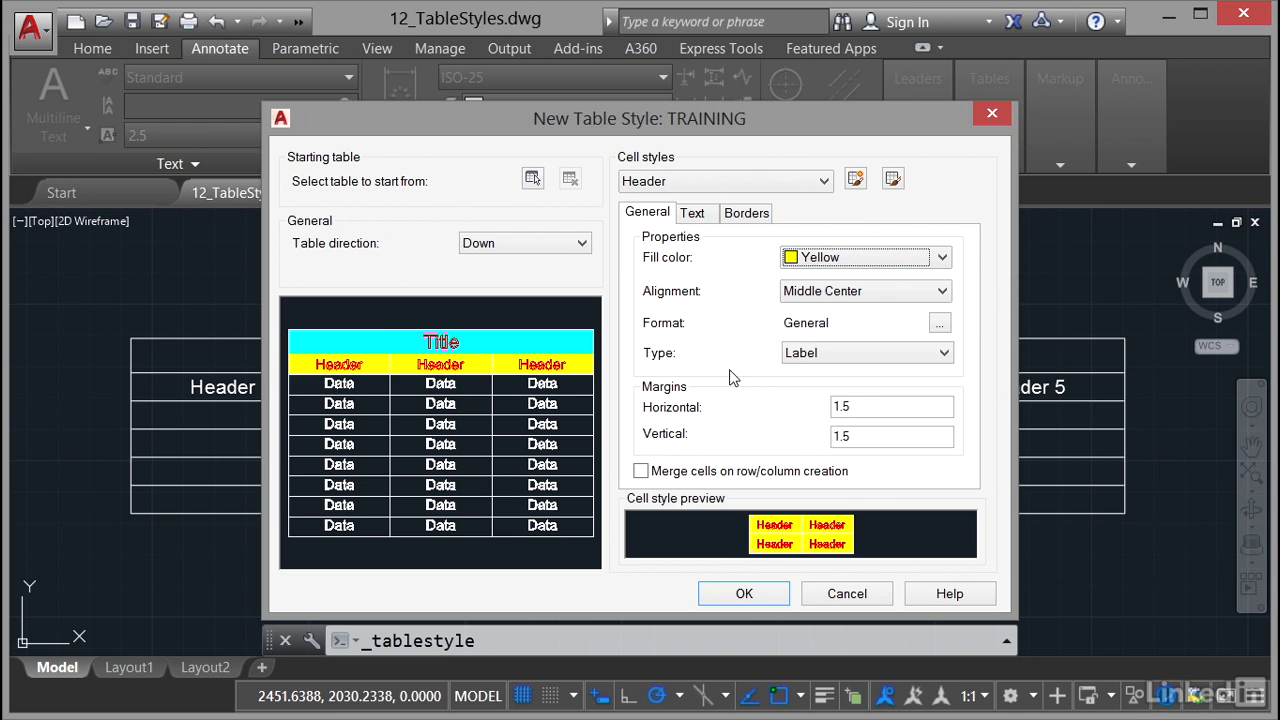
left_click(741, 595)
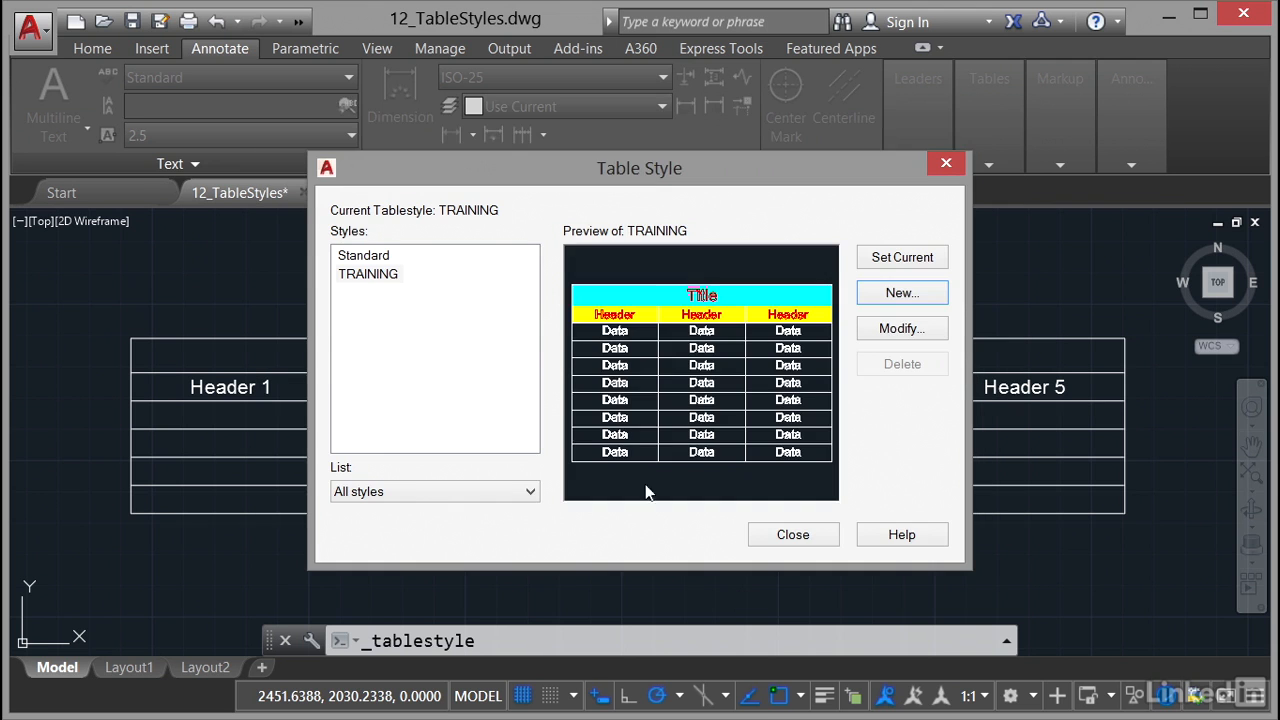
Make TRAINING the current table style and close the table style manager
left_click(380, 283)
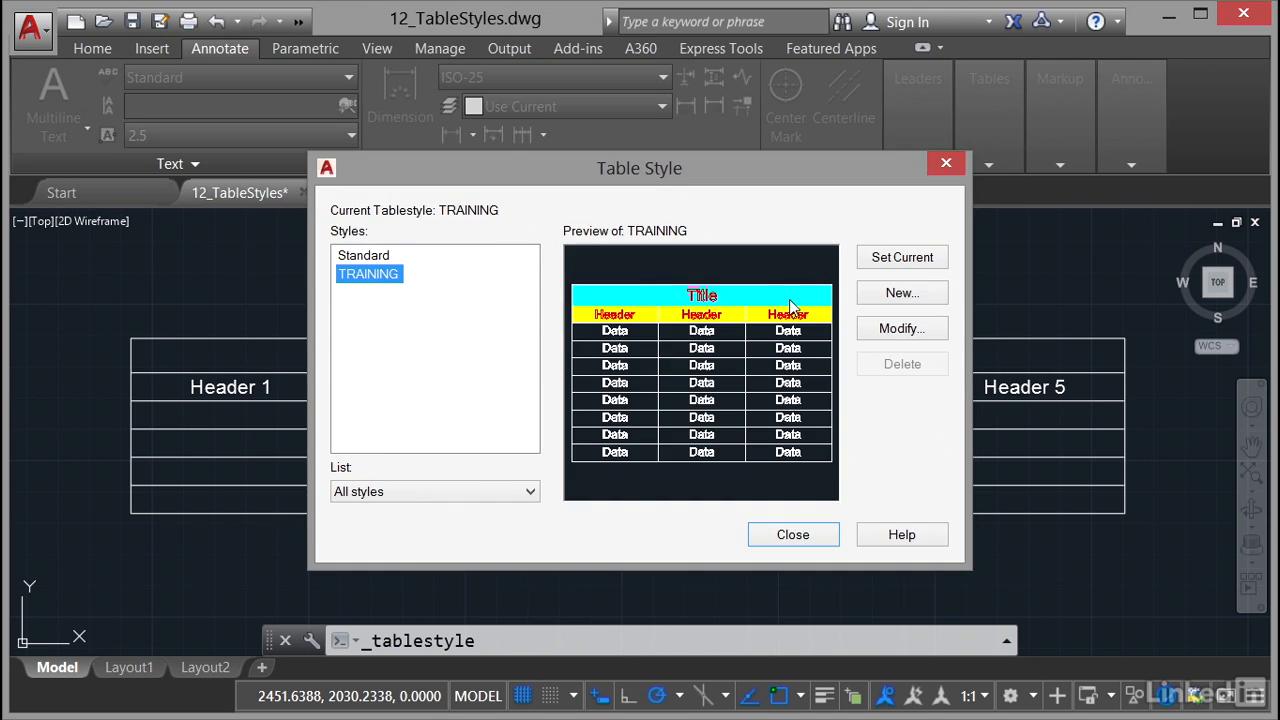
left_click(890, 259)
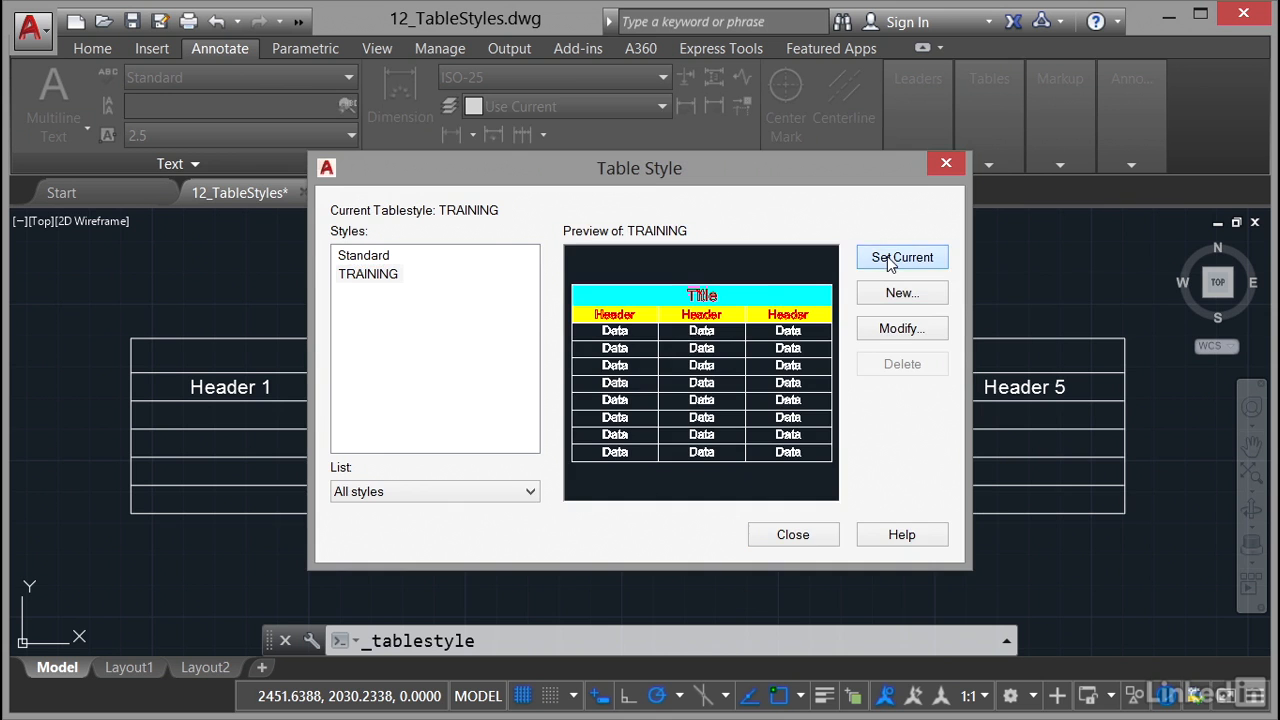
left_click(806, 536)
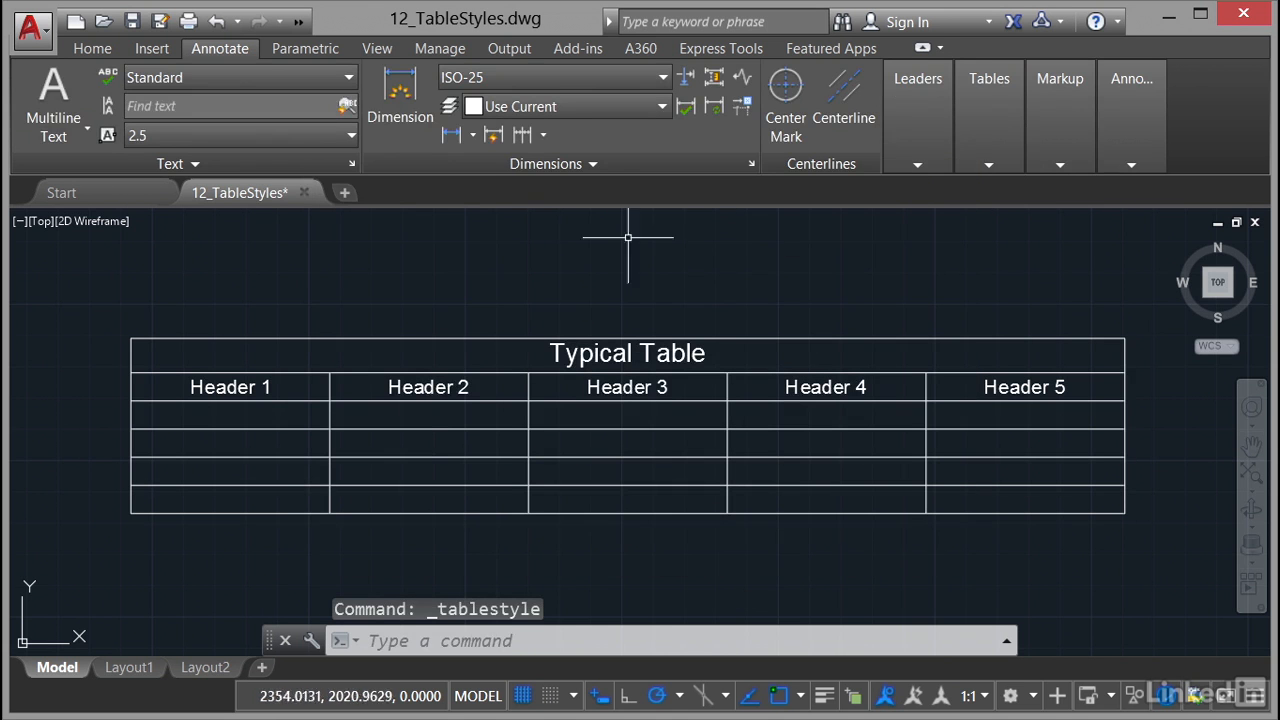
Display the current text, dimension, multileader and table styles among the Home annotation tools
left_click(92, 48)
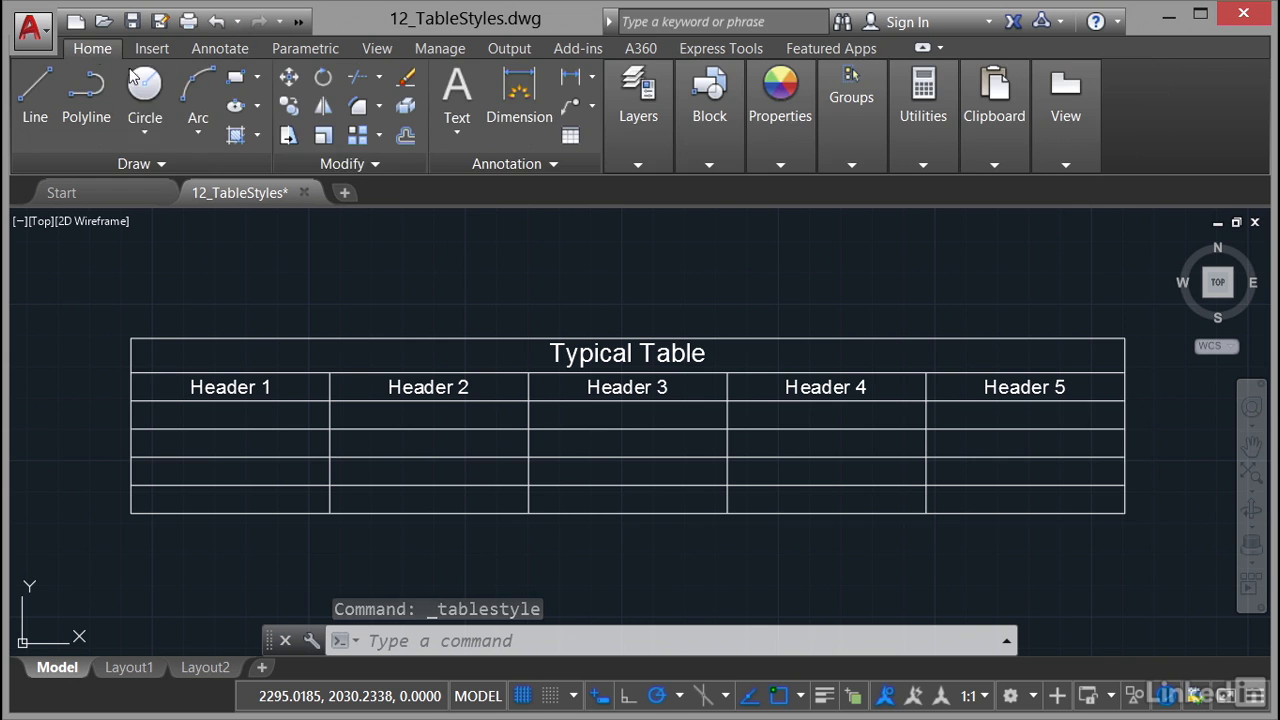
left_click(555, 165)
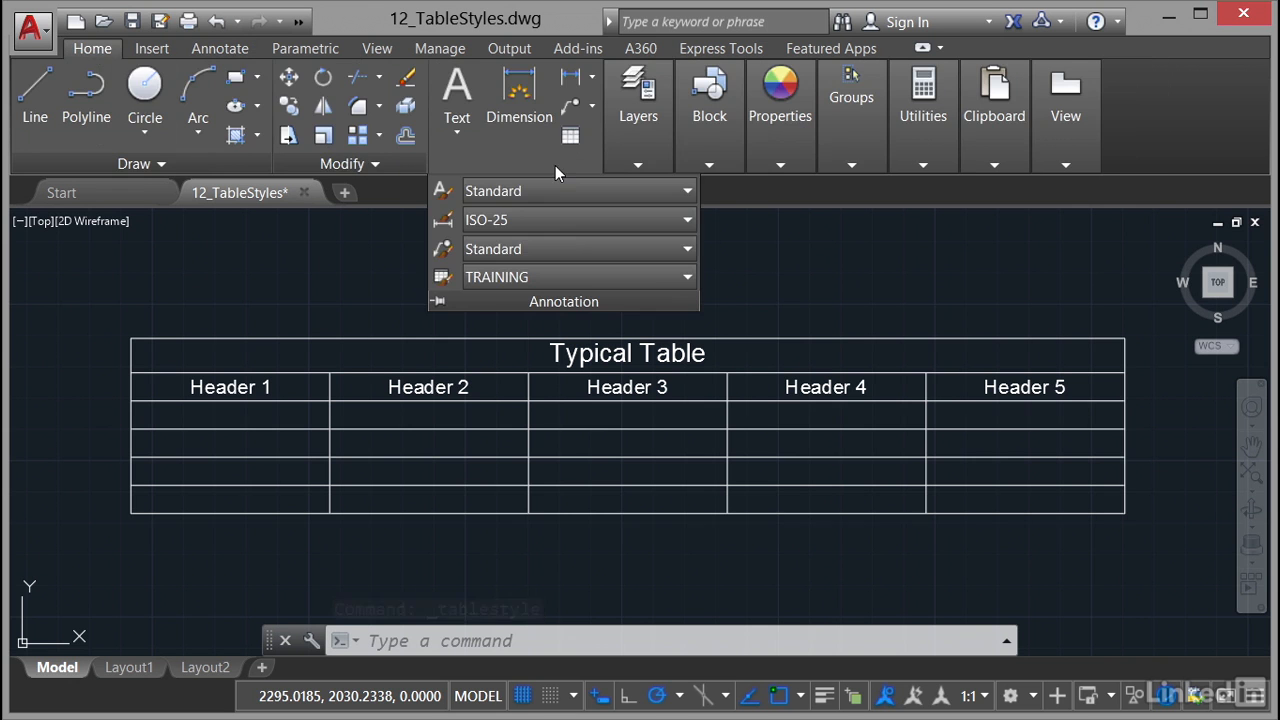